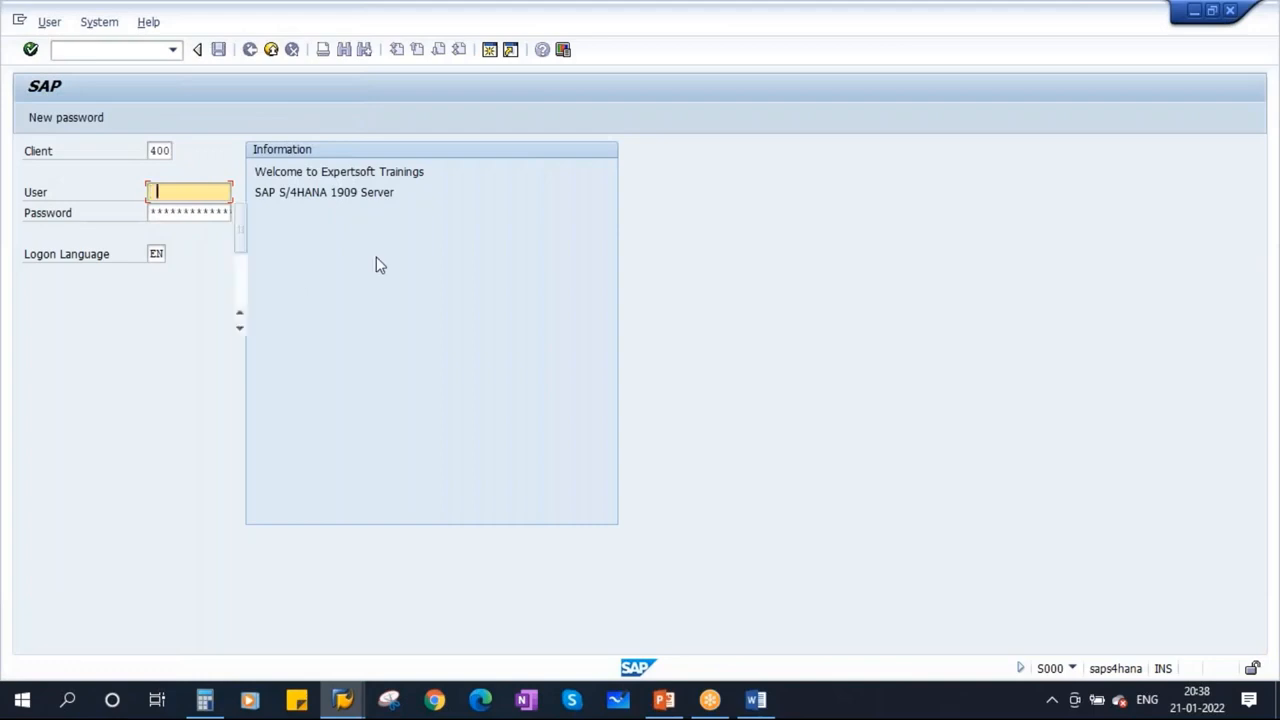
- Log on to client 400 with the user ID and the account password
left_click(190, 210)
left_click(168, 212)
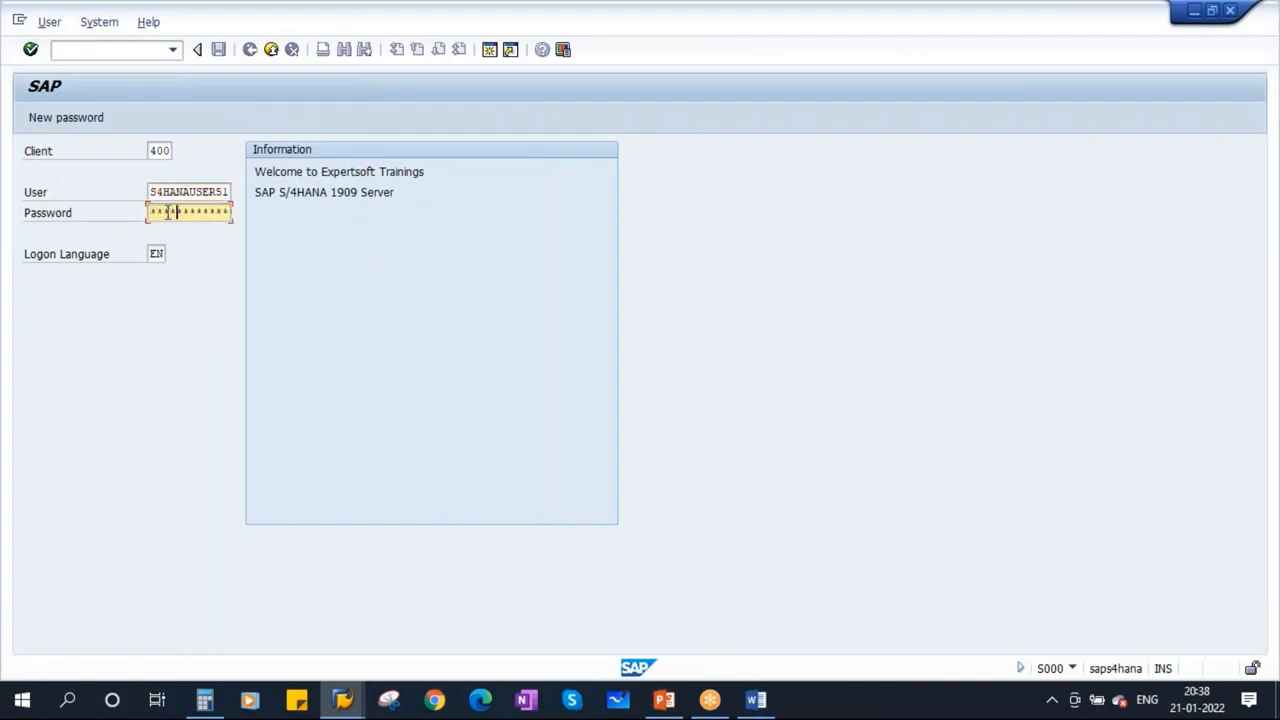
key("Return")
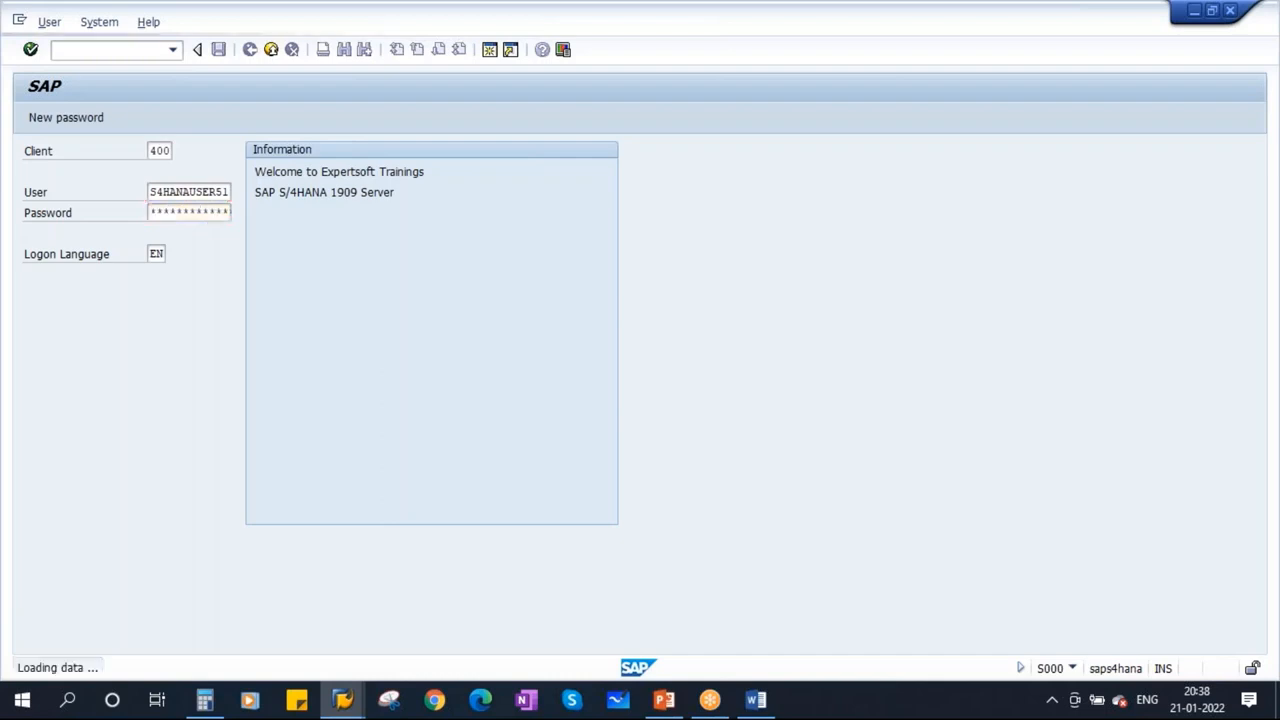
- Run transaction SPRO and display the SAP Reference IMG
type("sp")
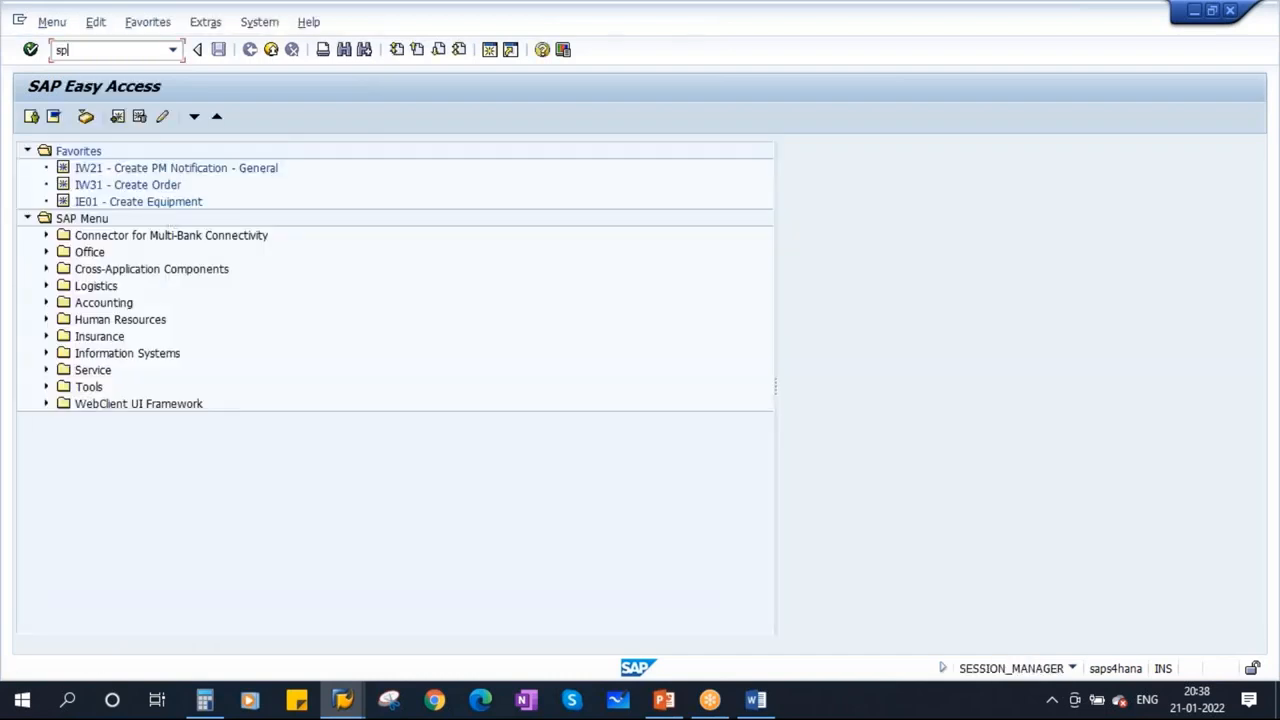
type("ro")
key("Return")
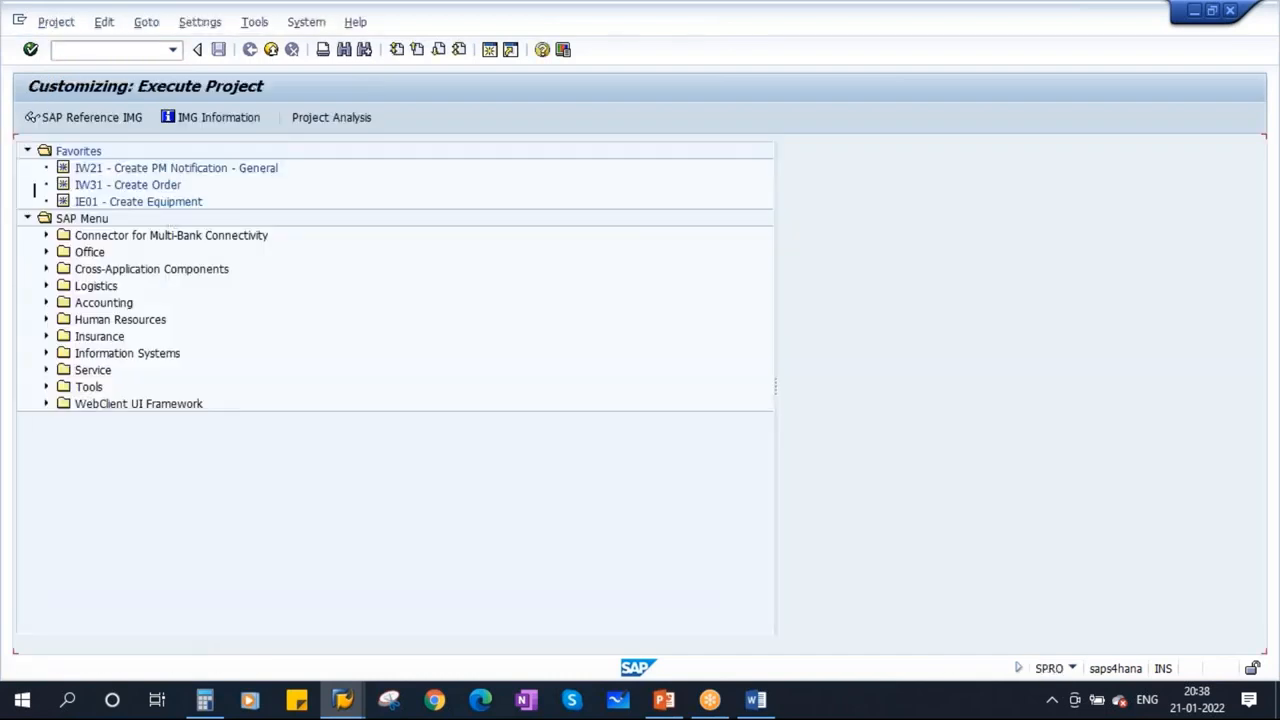
left_click(60, 117)
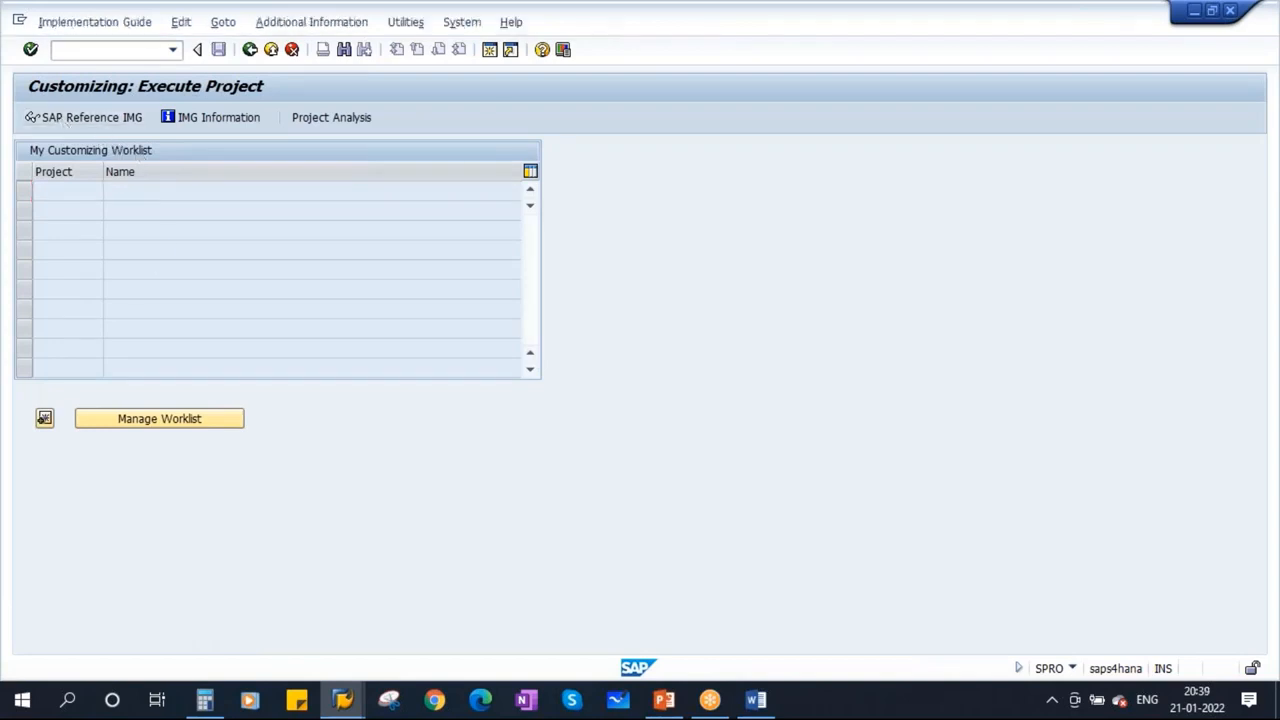
- Expand the Production node and its Basic Data node in the IMG structure
scroll(290, 475, "down", 2)
scroll(290, 475, "down", 5)
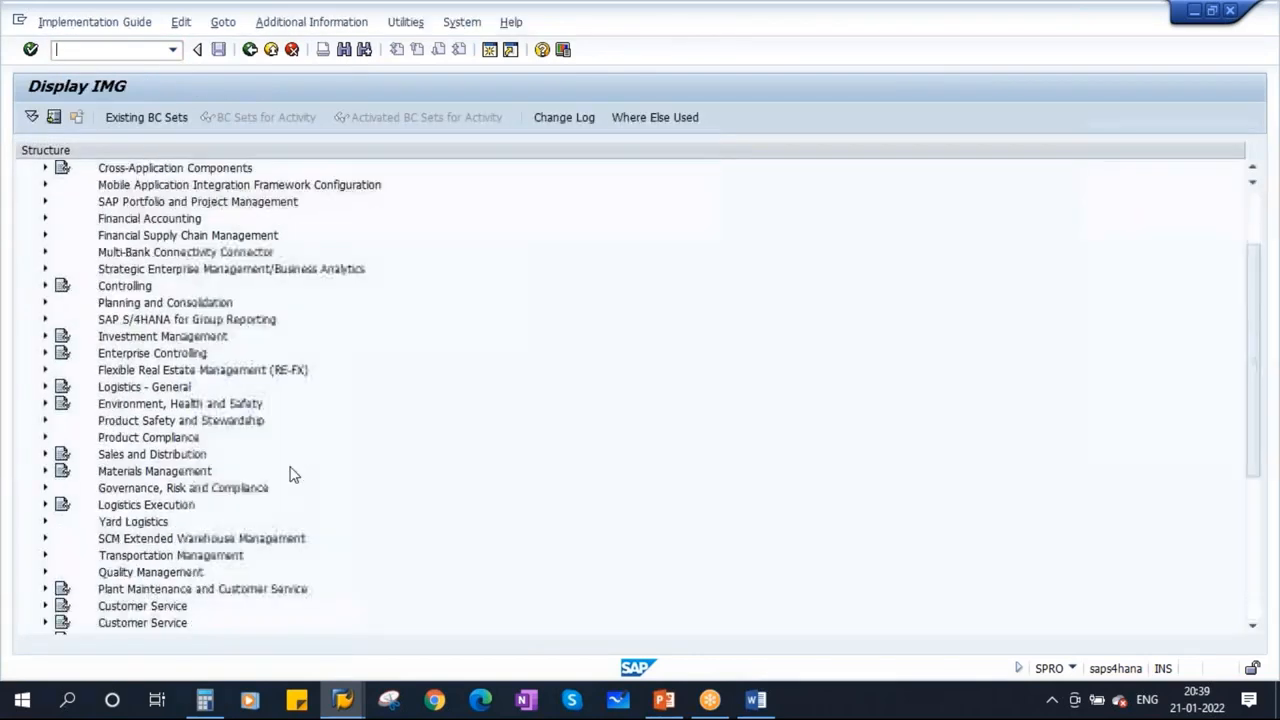
double_click(122, 490)
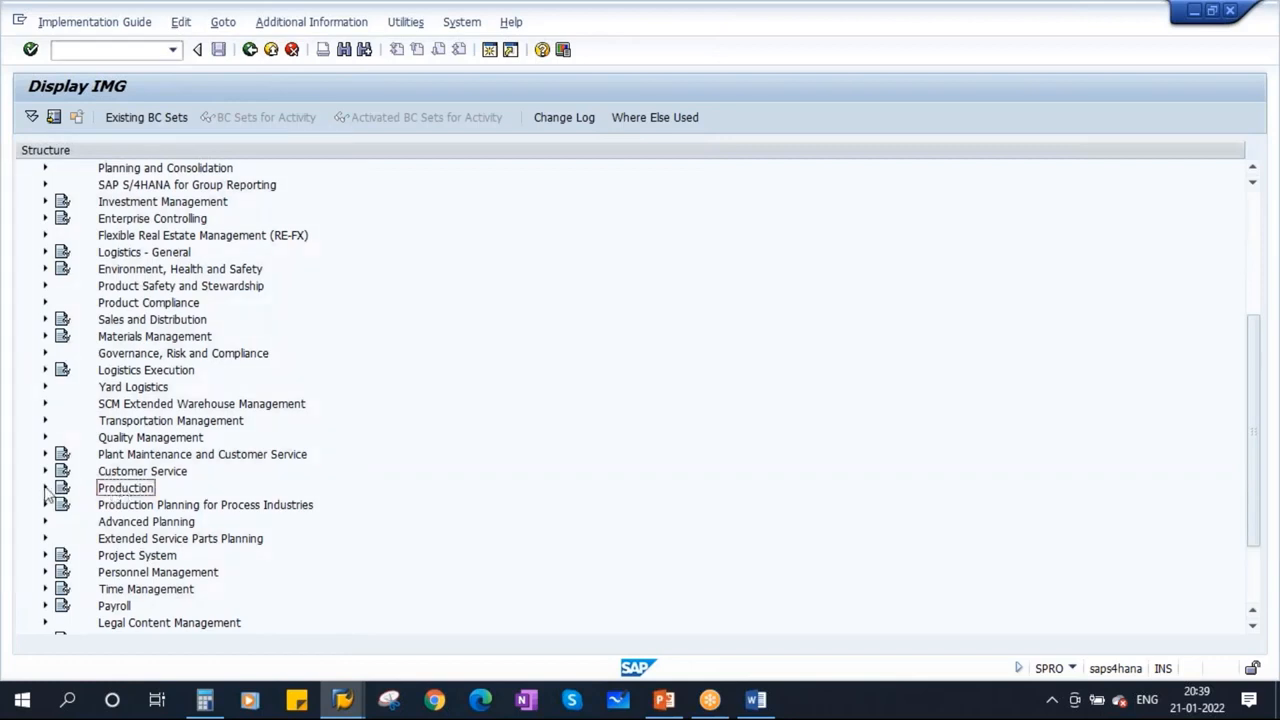
scroll(595, 502, "down", 1)
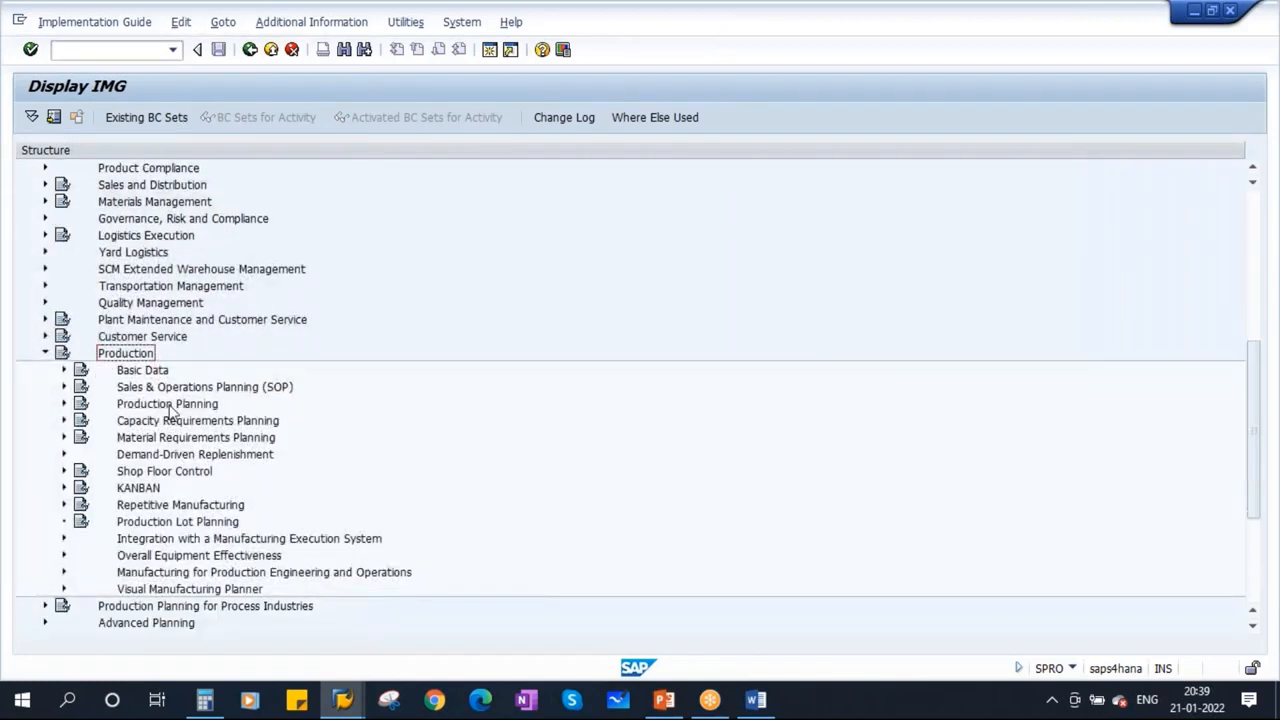
left_click(139, 371)
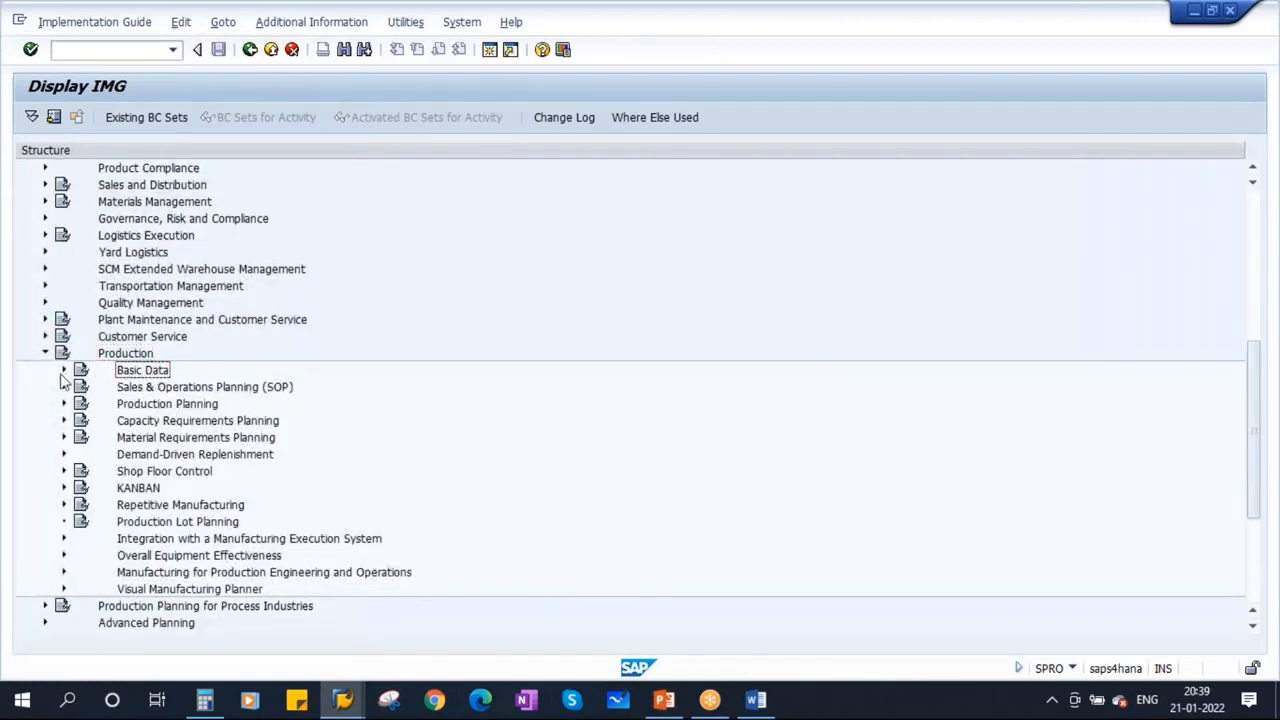
left_click(62, 372)
- Expand Routing under Basic Data, and its Control Data node, to list the routing control activities
left_click(158, 440)
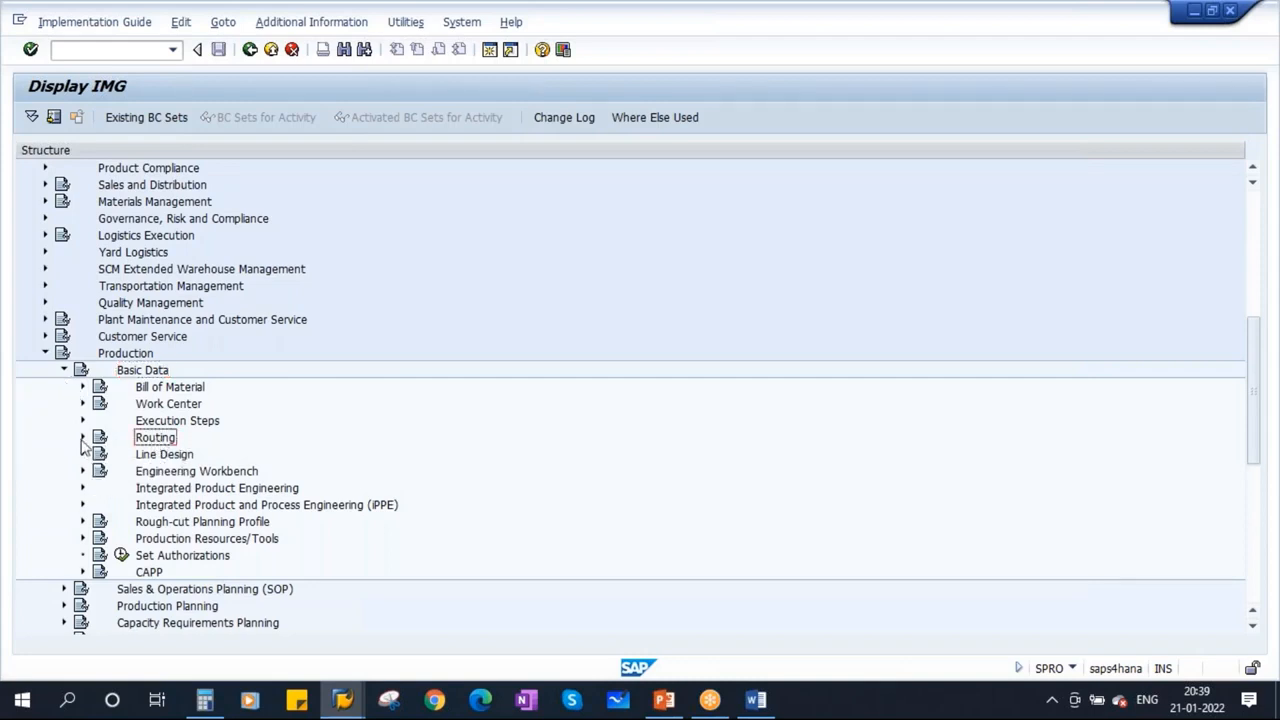
left_click(83, 438)
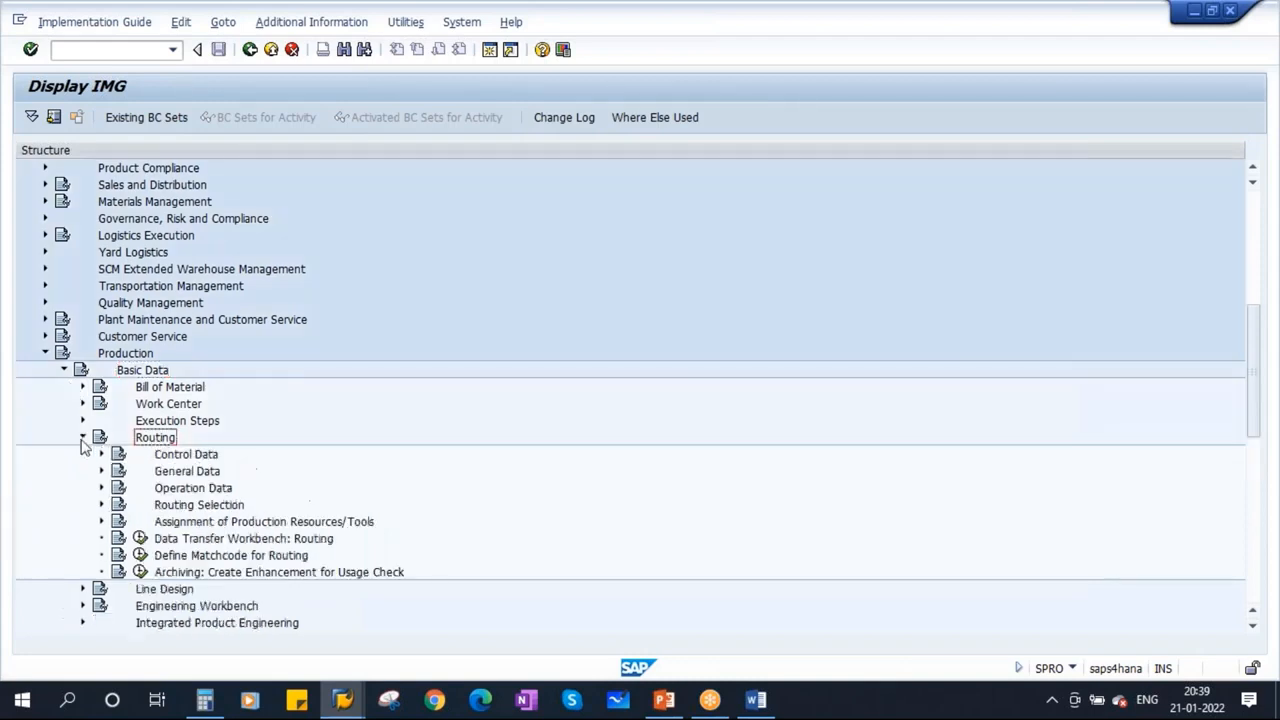
left_click(190, 457)
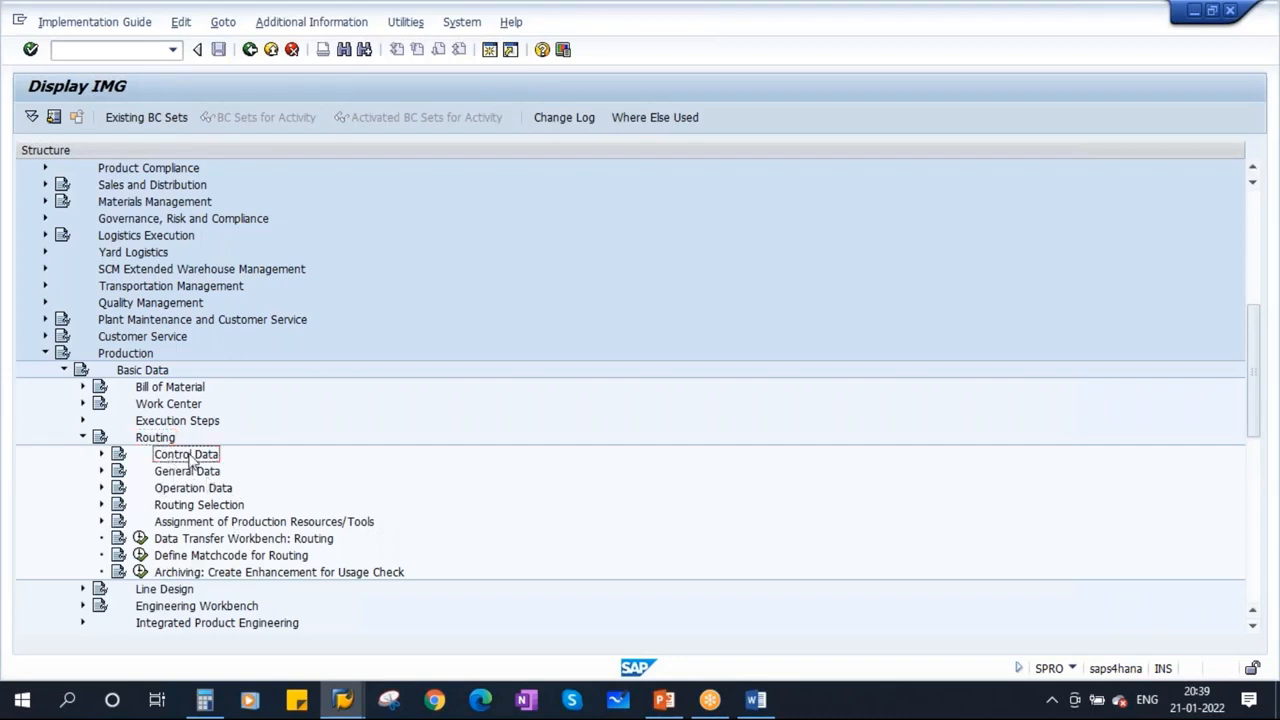
left_click(101, 455)
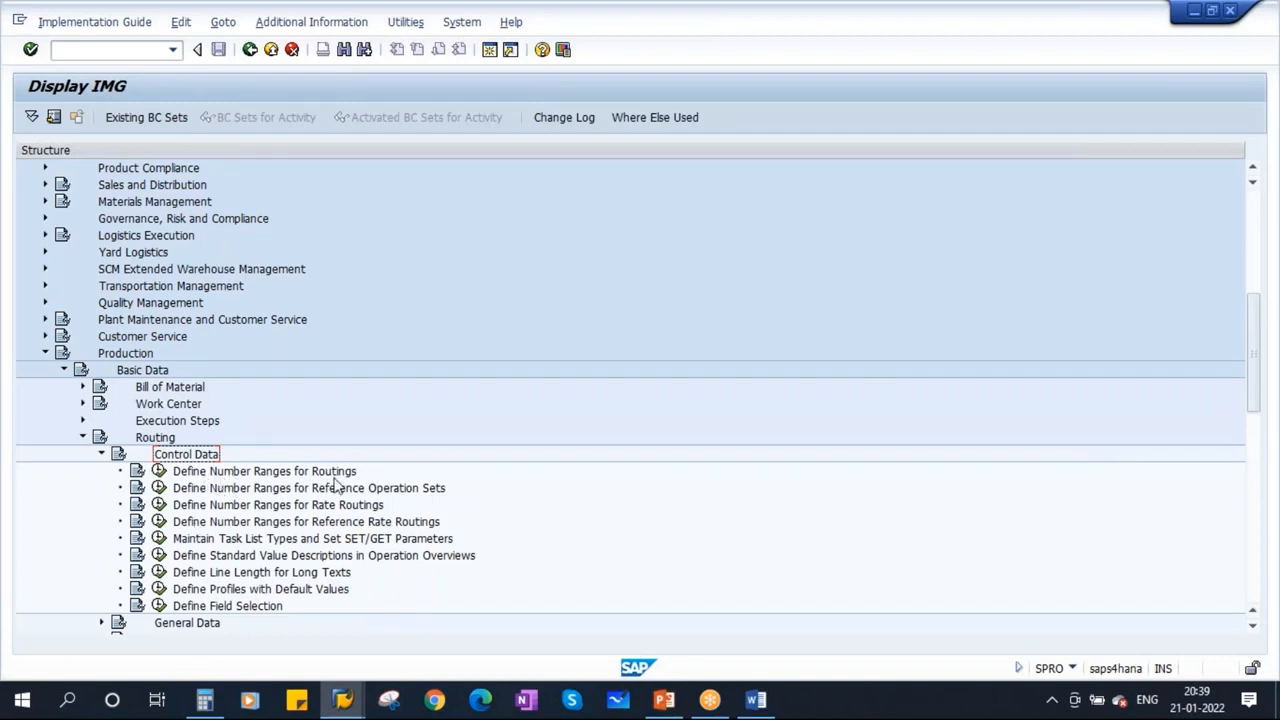
- Review the Routing Configuration Control Data slide in PowerPoint and return to the SAP Easy Access session
left_click(663, 702)
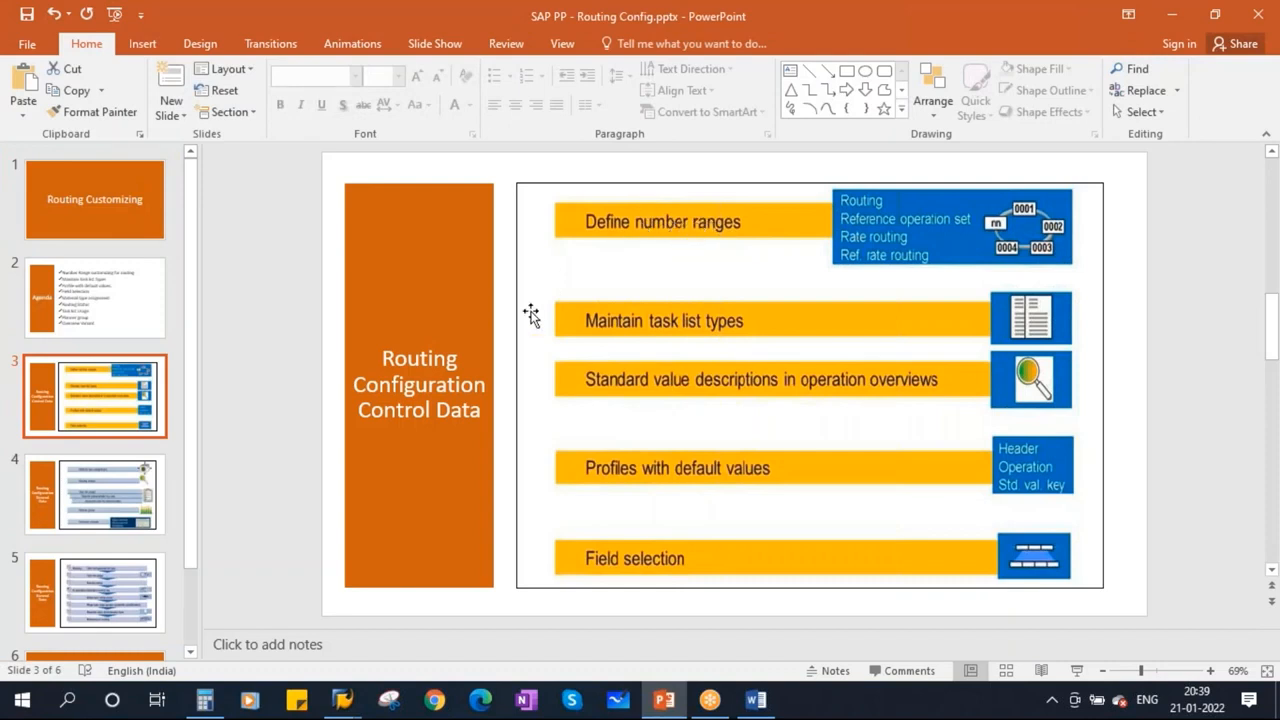
key("super+d")
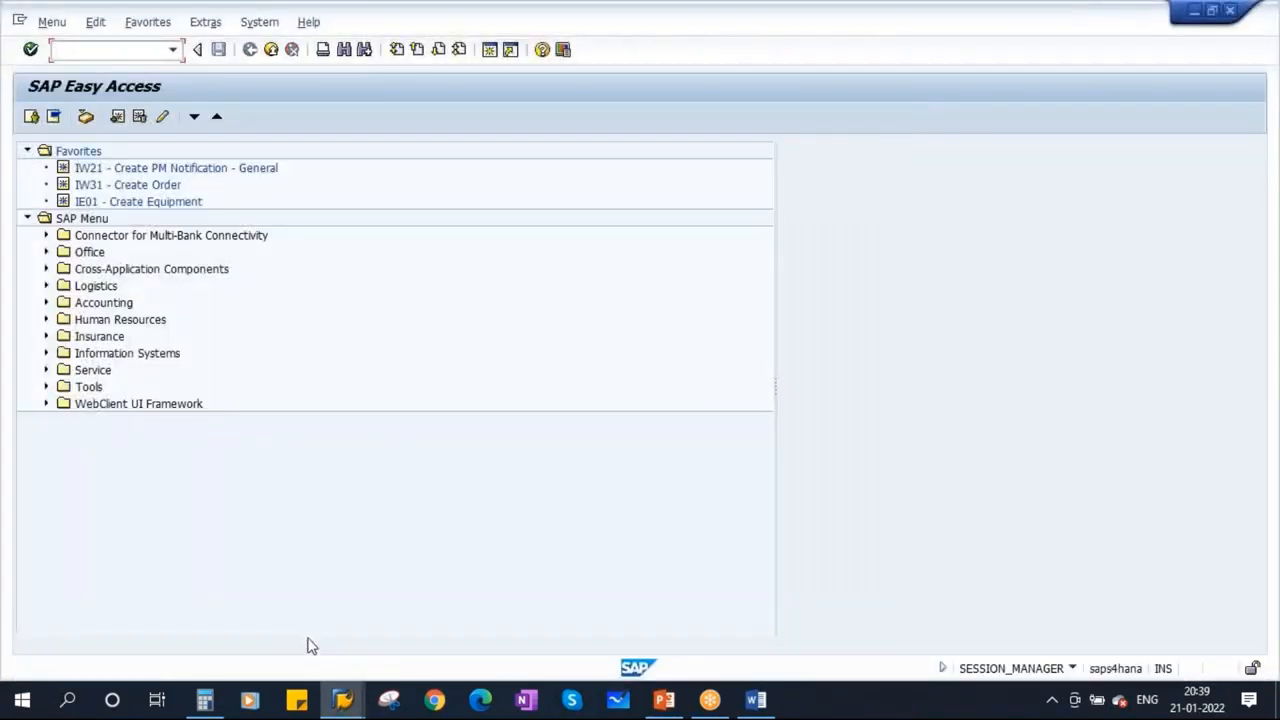
left_click(342, 699)
left_click(413, 594)
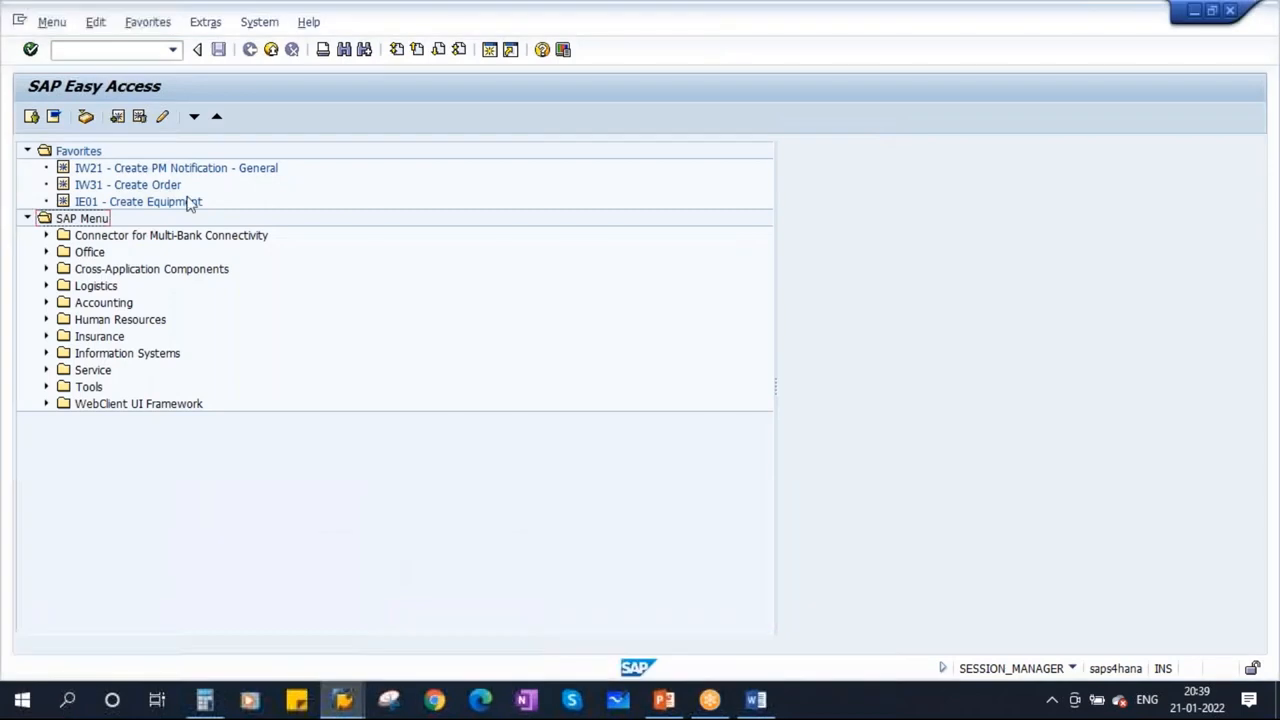
- Open the Materials List report with transaction MM60
left_click(80, 49)
type("mm60")
key("Return")
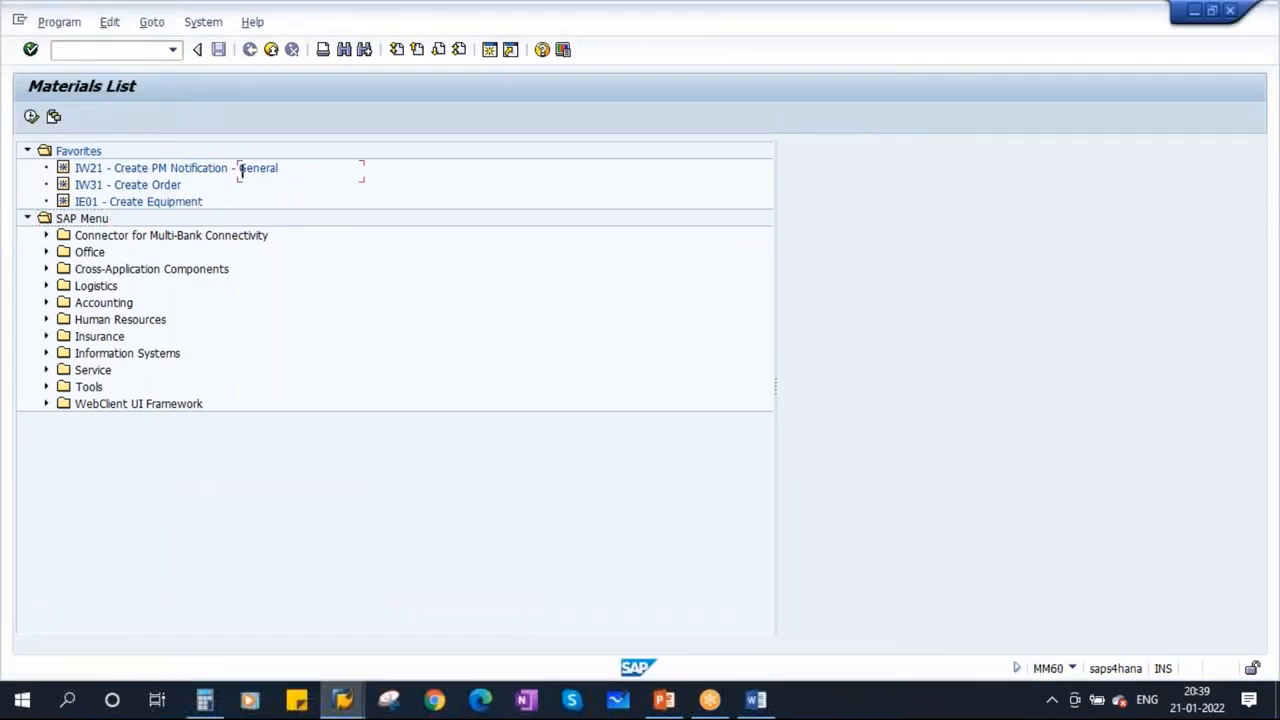
- List the materials of type FERT in plant 1710 created by the logged-on user ID
left_click(260, 272)
left_click(260, 253)
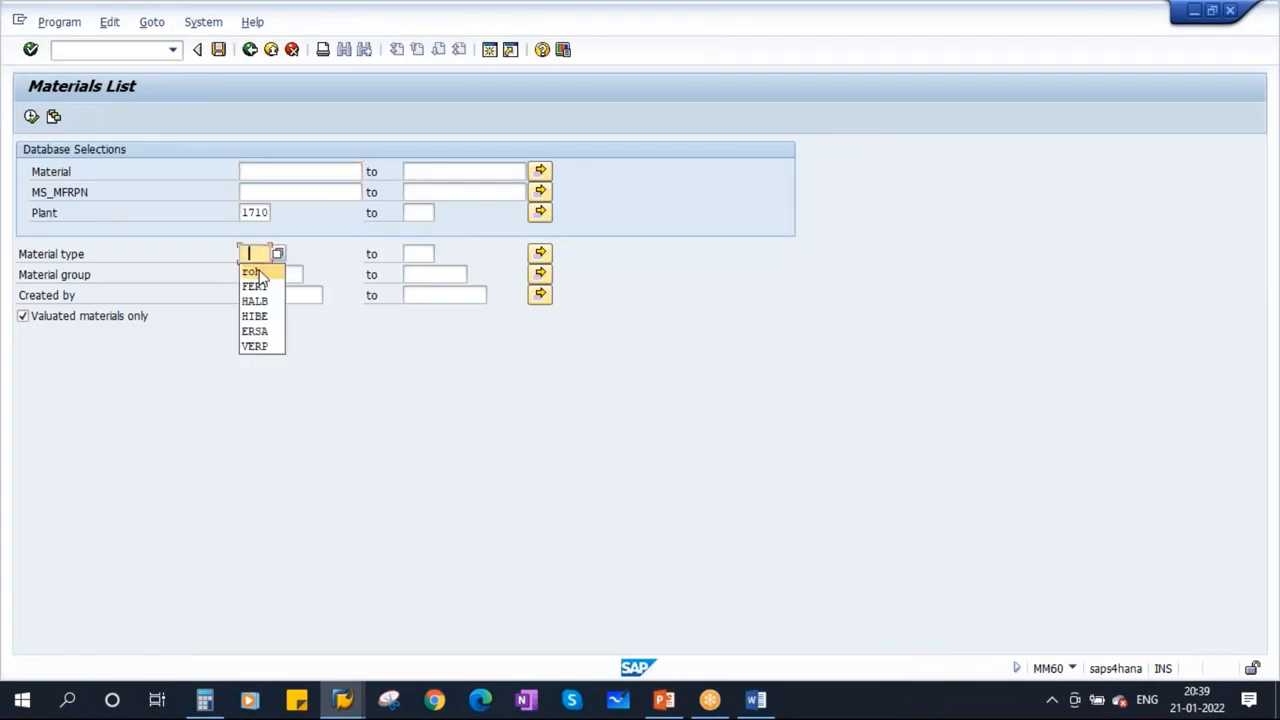
left_click(262, 286)
left_click(292, 298)
left_click(290, 313)
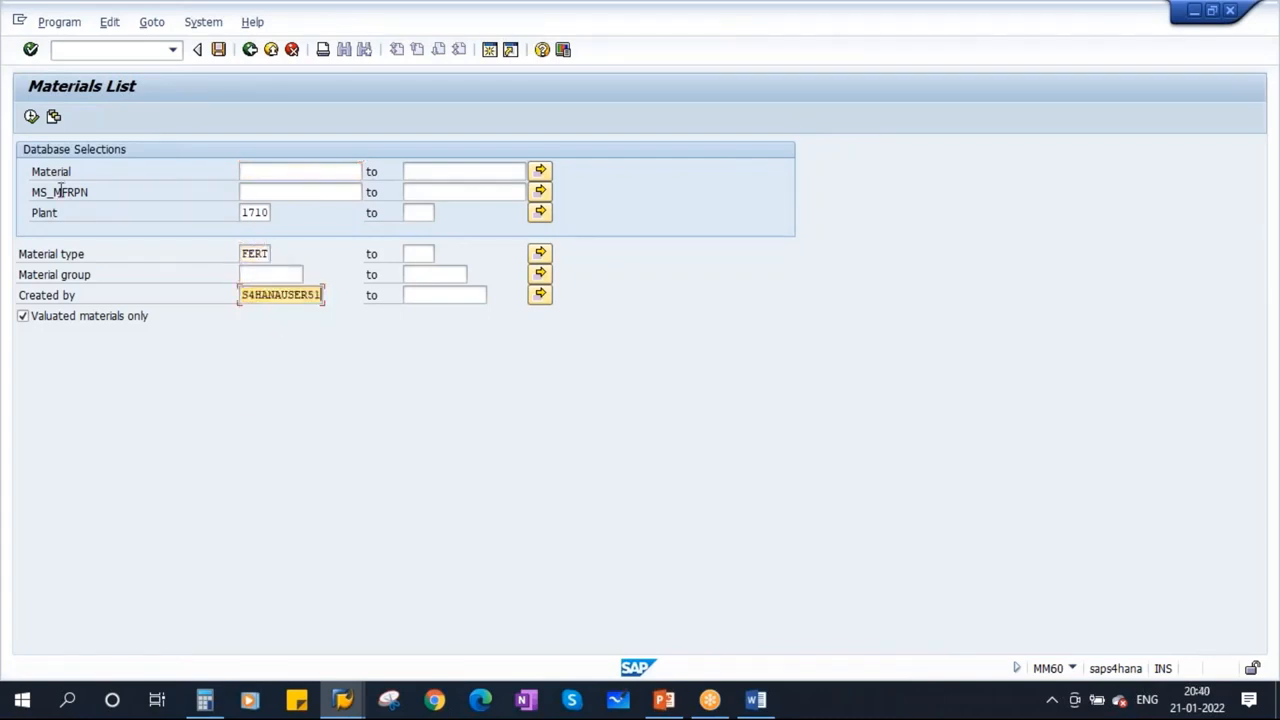
key("F8")
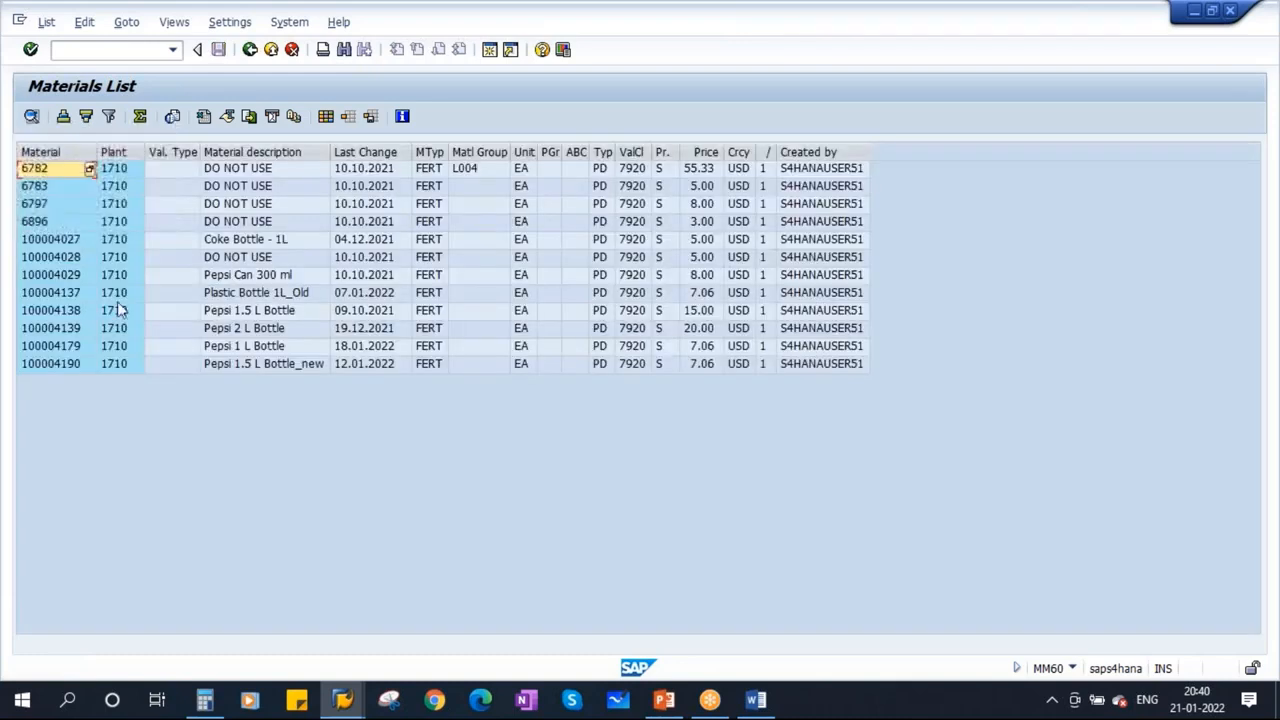
- Copy the material number of Pepsi 1 L Bottle from the list and open a new SAP session
left_click(56, 349)
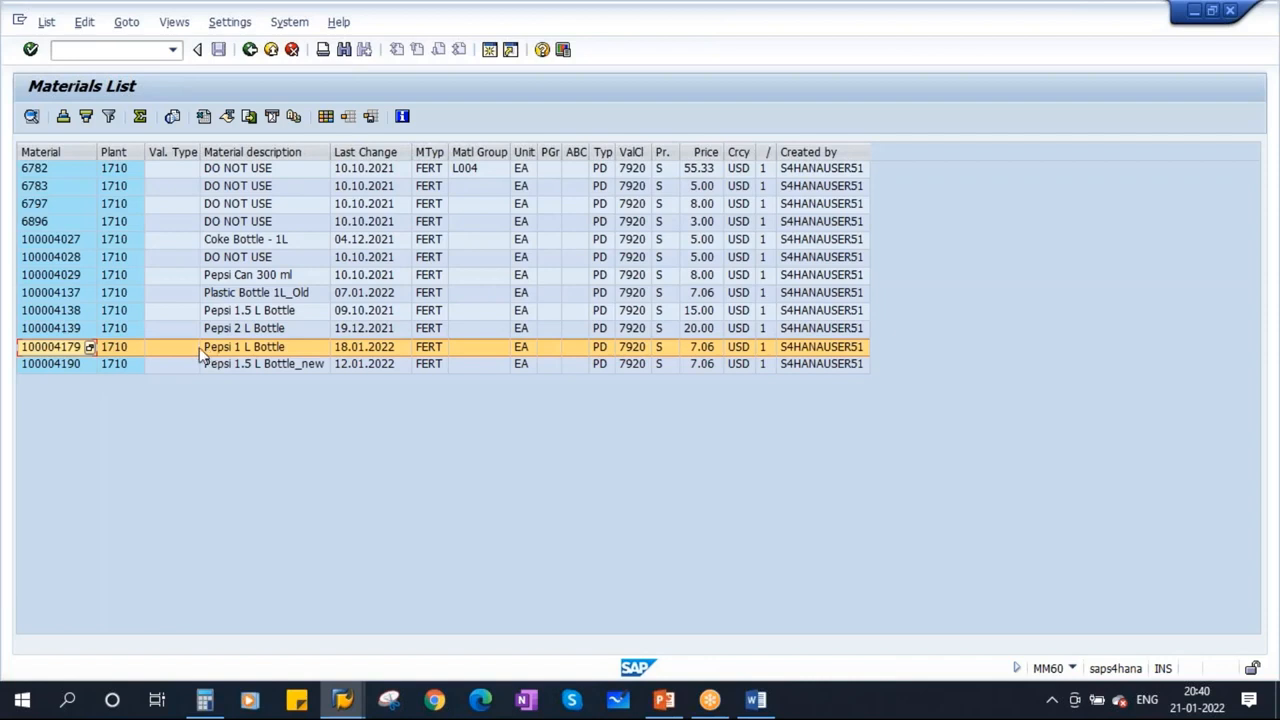
left_click(70, 352)
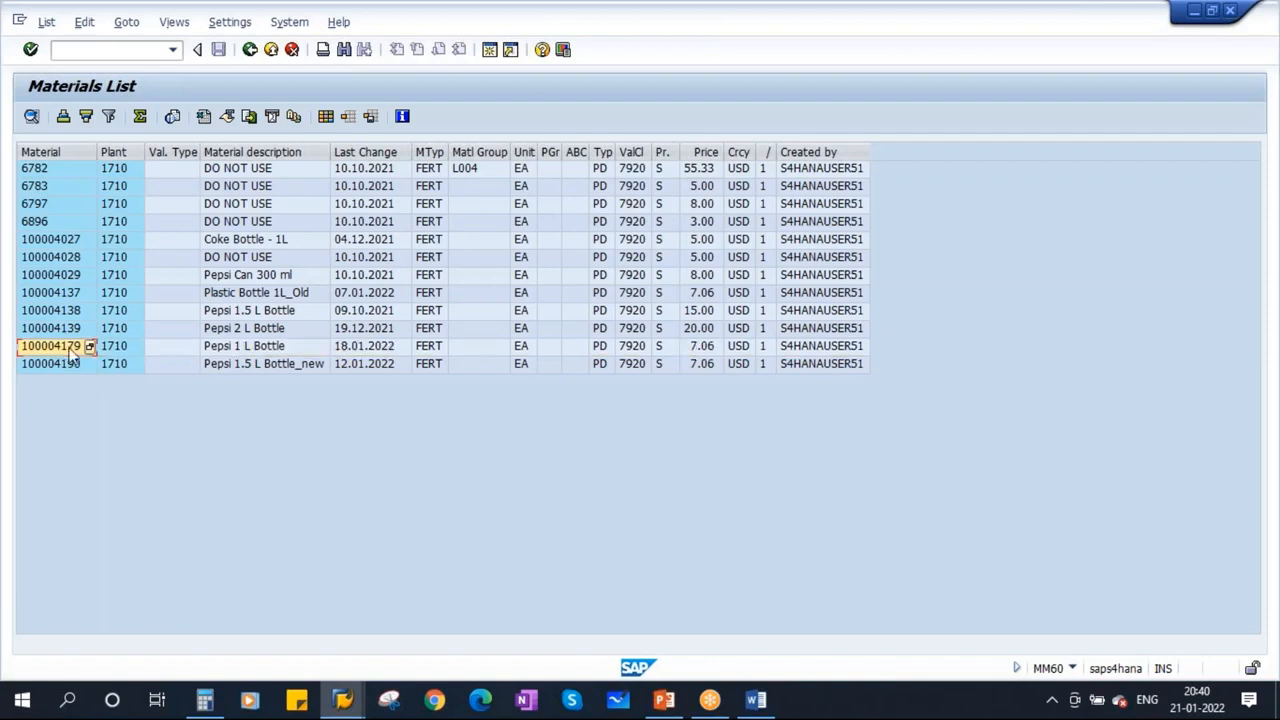
left_click(489, 52)
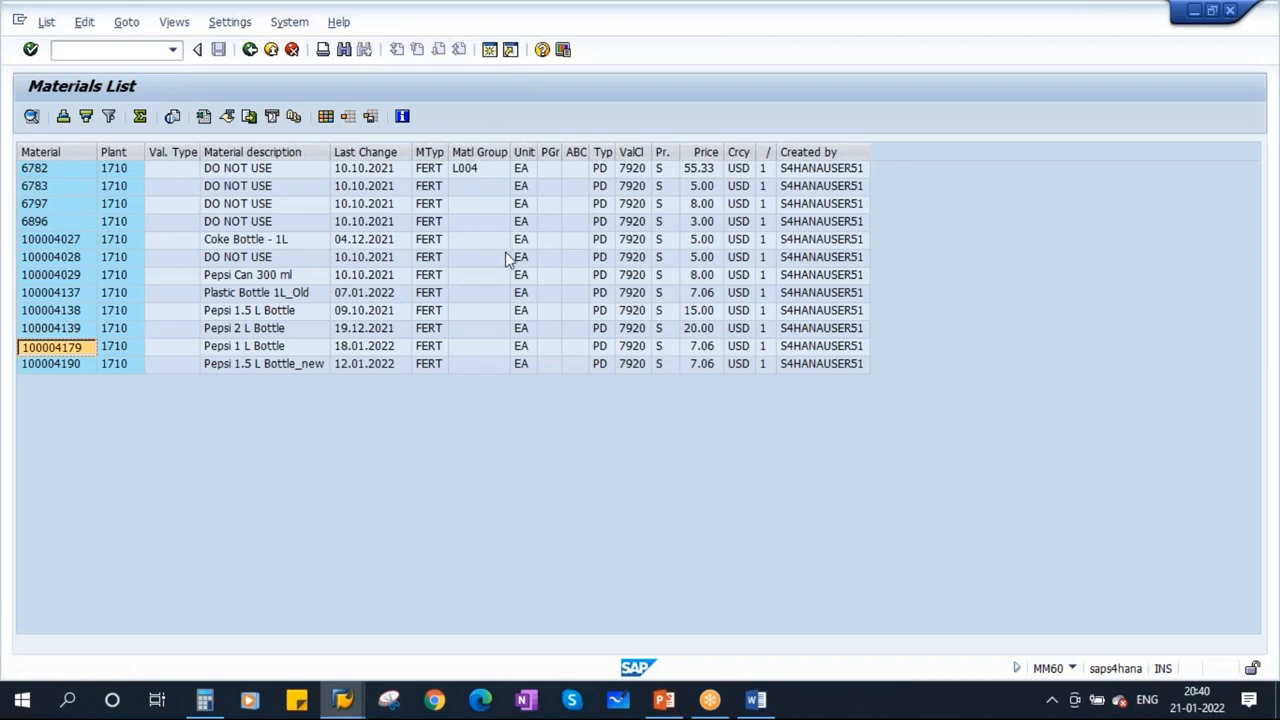
left_click(343, 697)
left_click(620, 625)
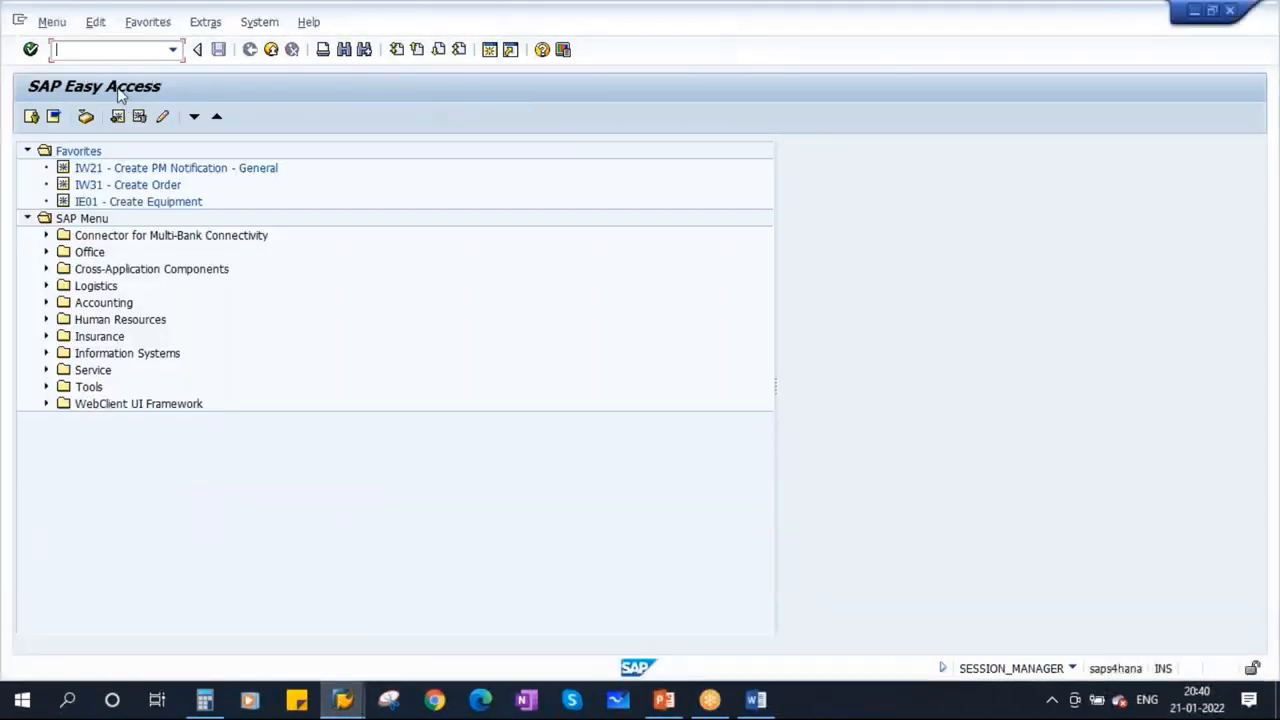
- Display the routings of material 100004179 in plant 1710 with transaction CA03
type("ca03")
key("Return")
mouse_move(342, 705)
left_click(588, 600)
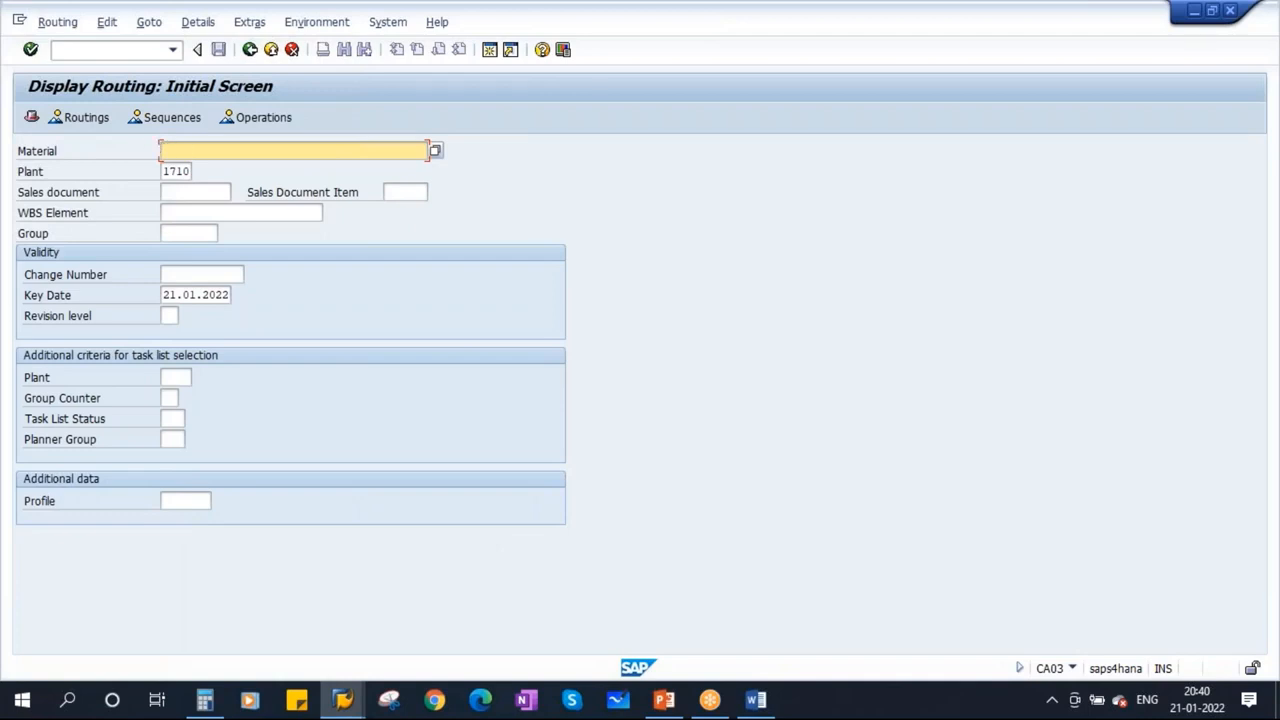
type("100004179")
left_click(188, 171)
key("Return")
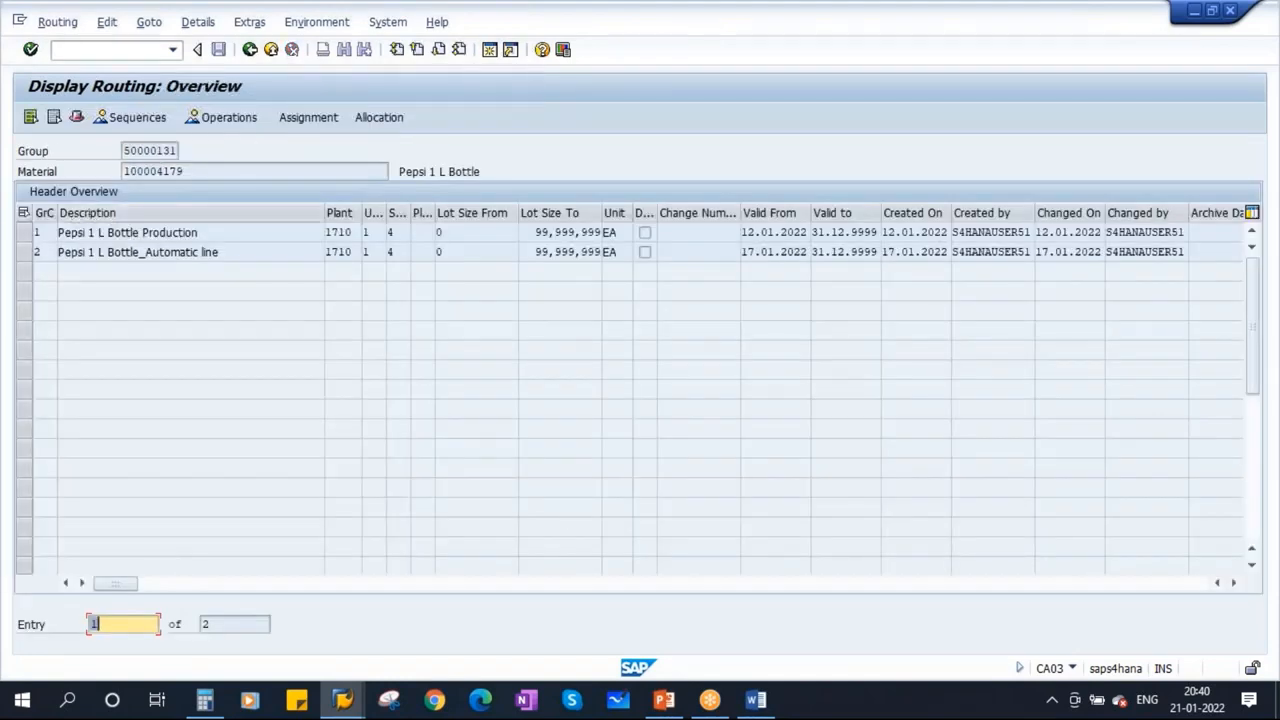
- Open the header details of the Pepsi 1 L Bottle Production routing and examine its group number and group counter
left_click(24, 233)
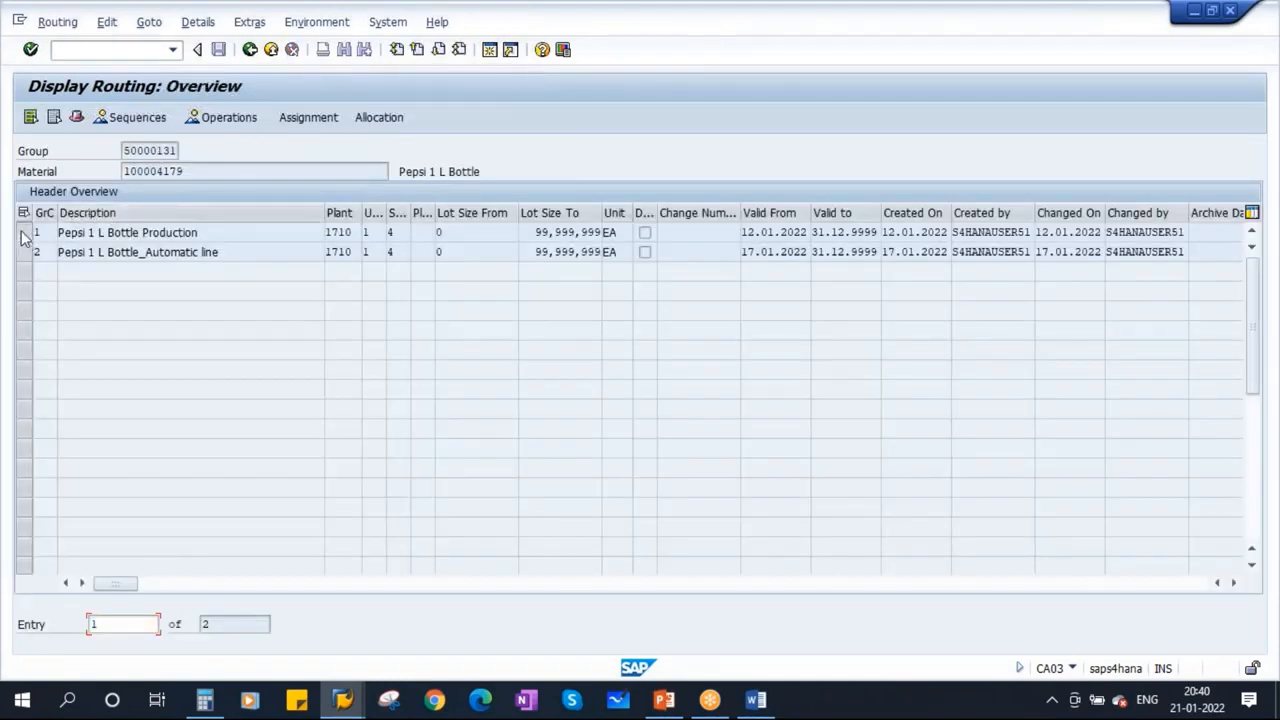
left_click(77, 118)
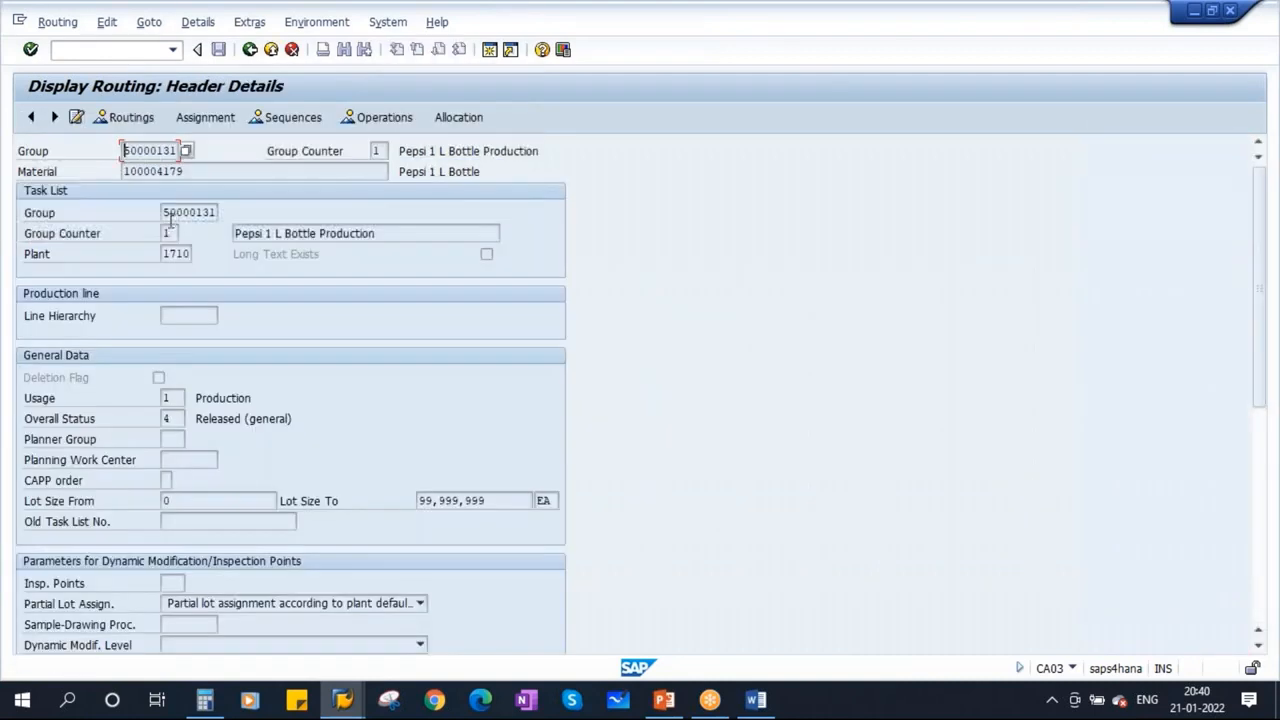
left_click_drag(165, 213, 244, 218)
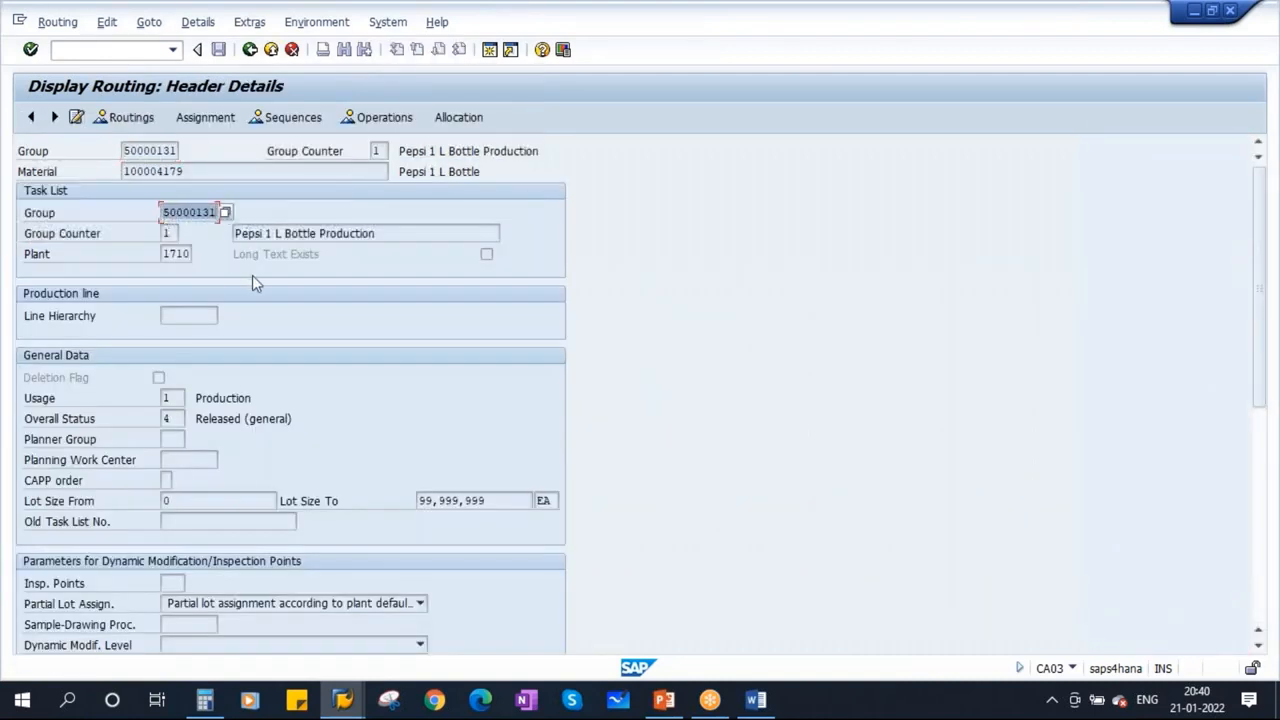
double_click(166, 233)
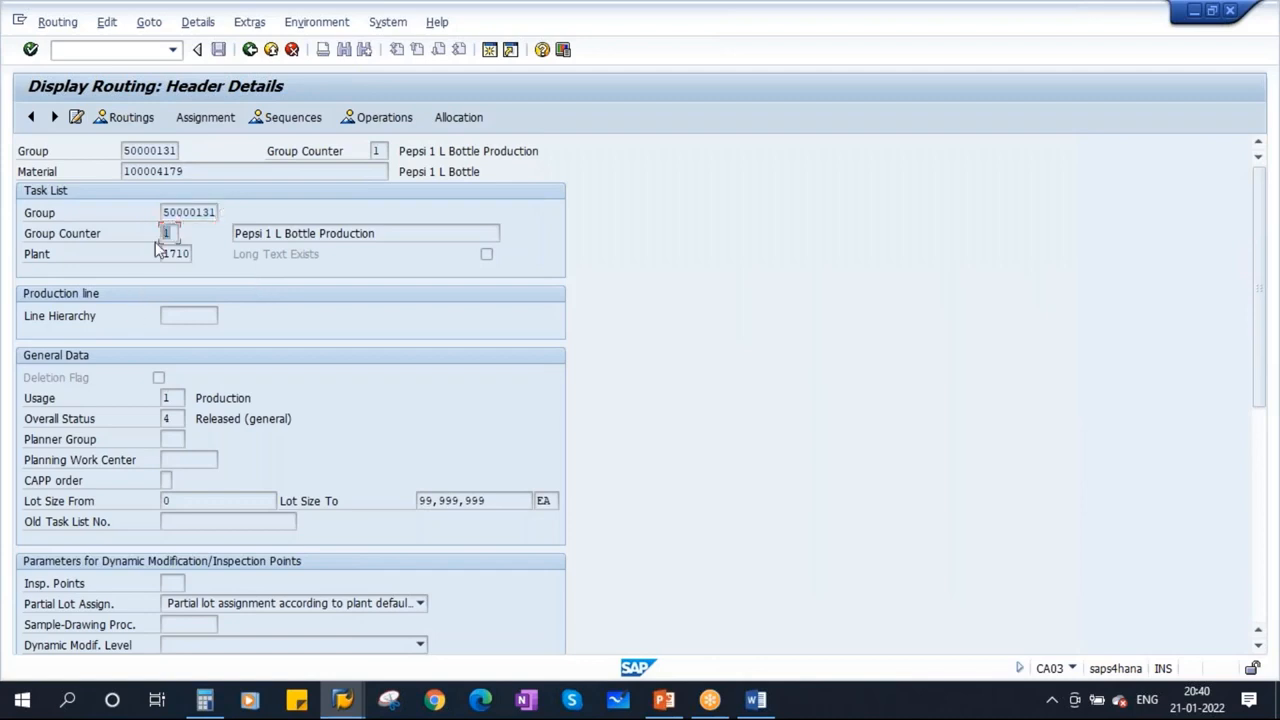
double_click(166, 213)
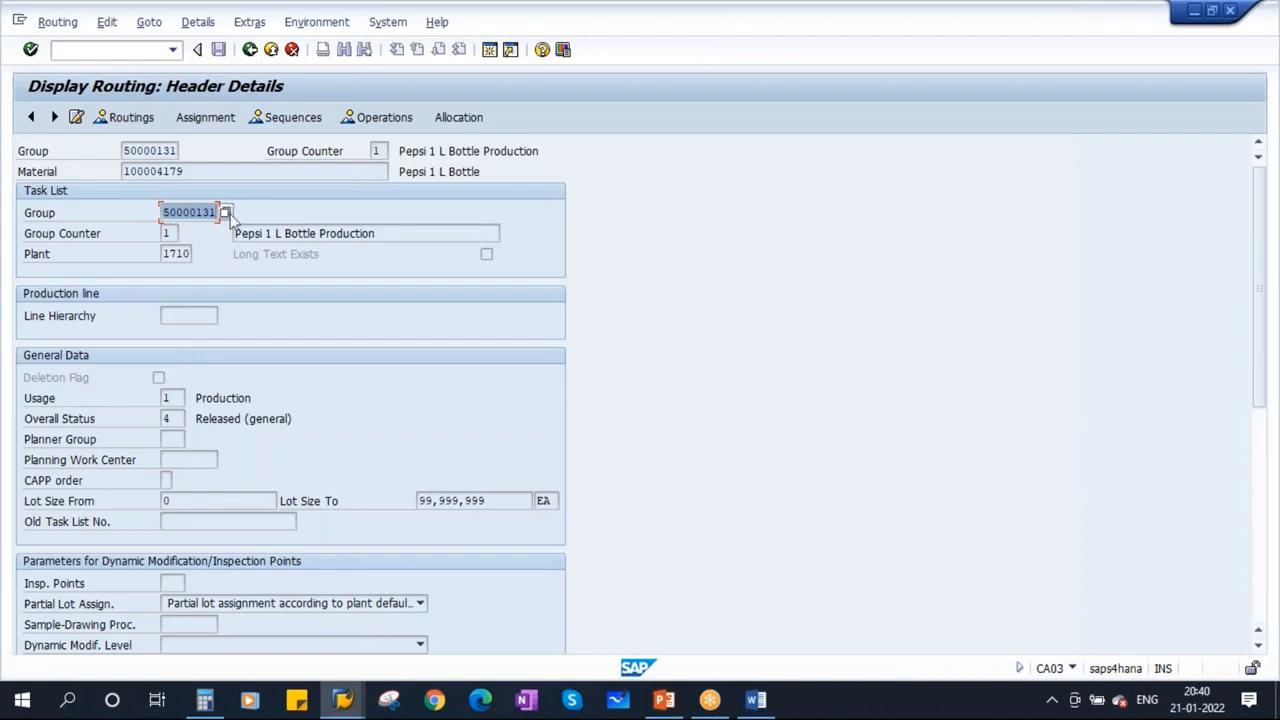
- Close the spare SAP Easy Access session and return to the Display IMG session
left_click(343, 702)
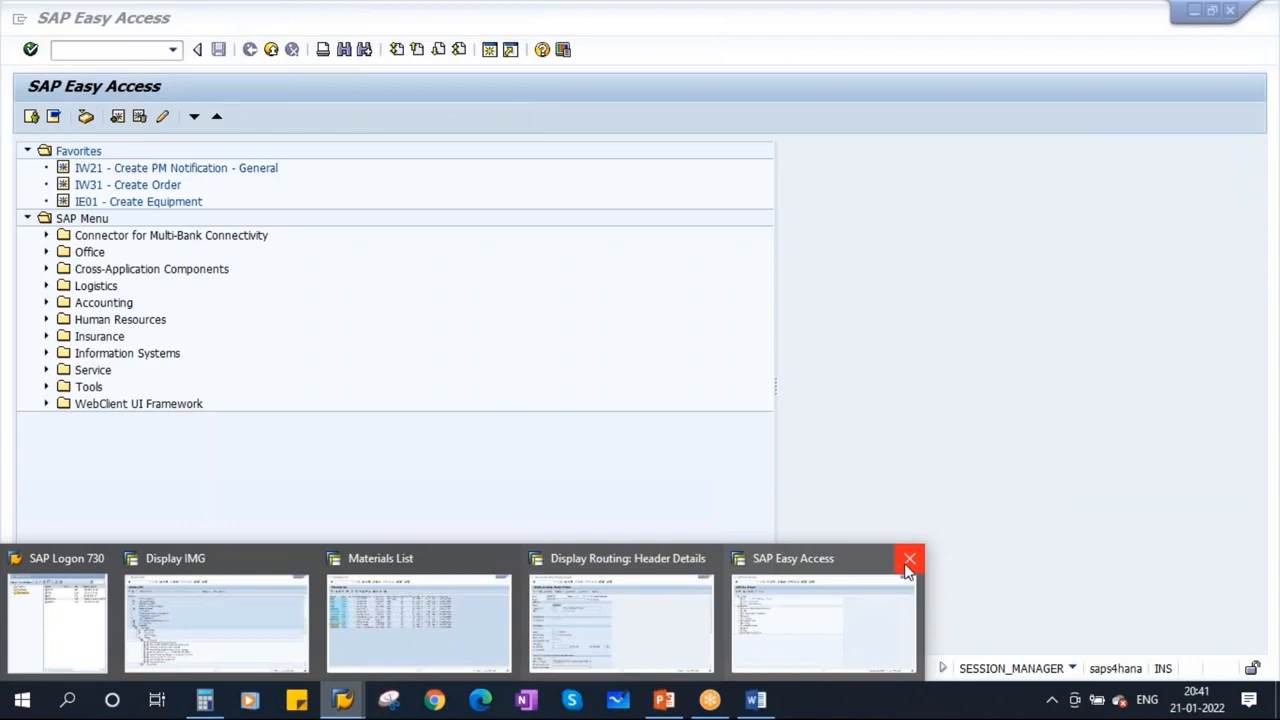
left_click(907, 560)
left_click(216, 615)
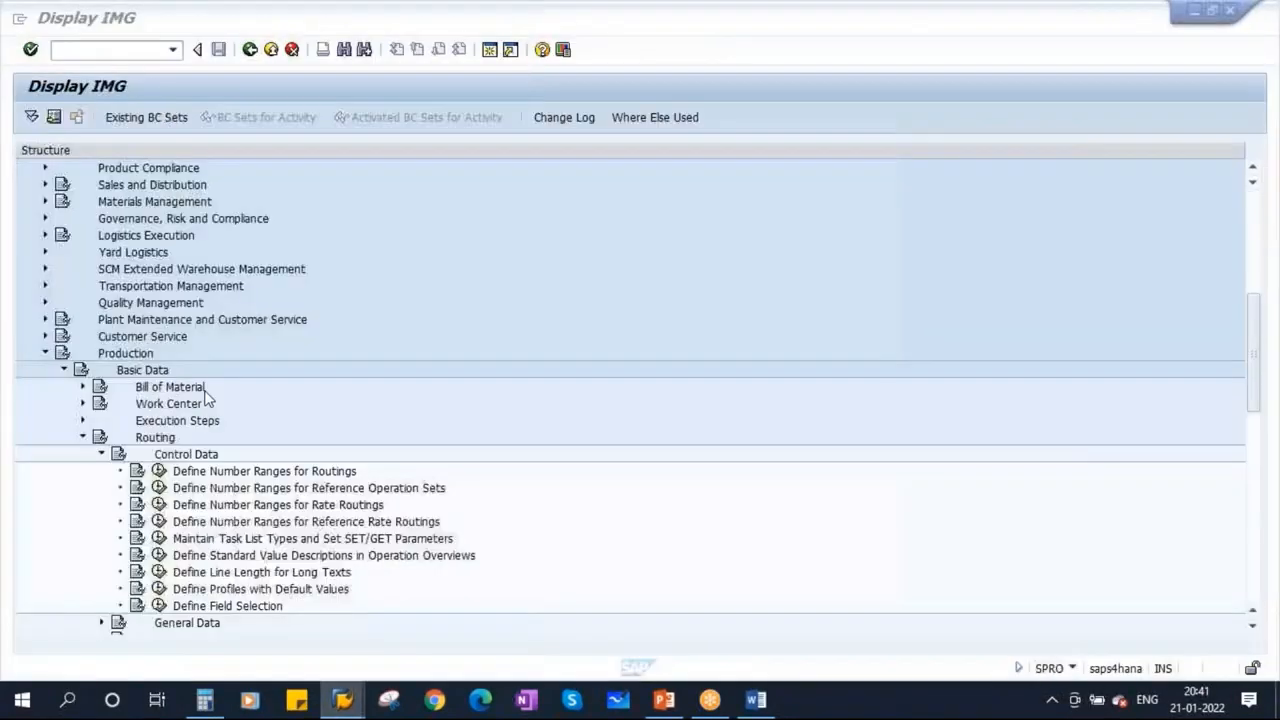
- Open Define Number Ranges for Routings and display the number range intervals of object ROUTING_N
left_click(159, 471)
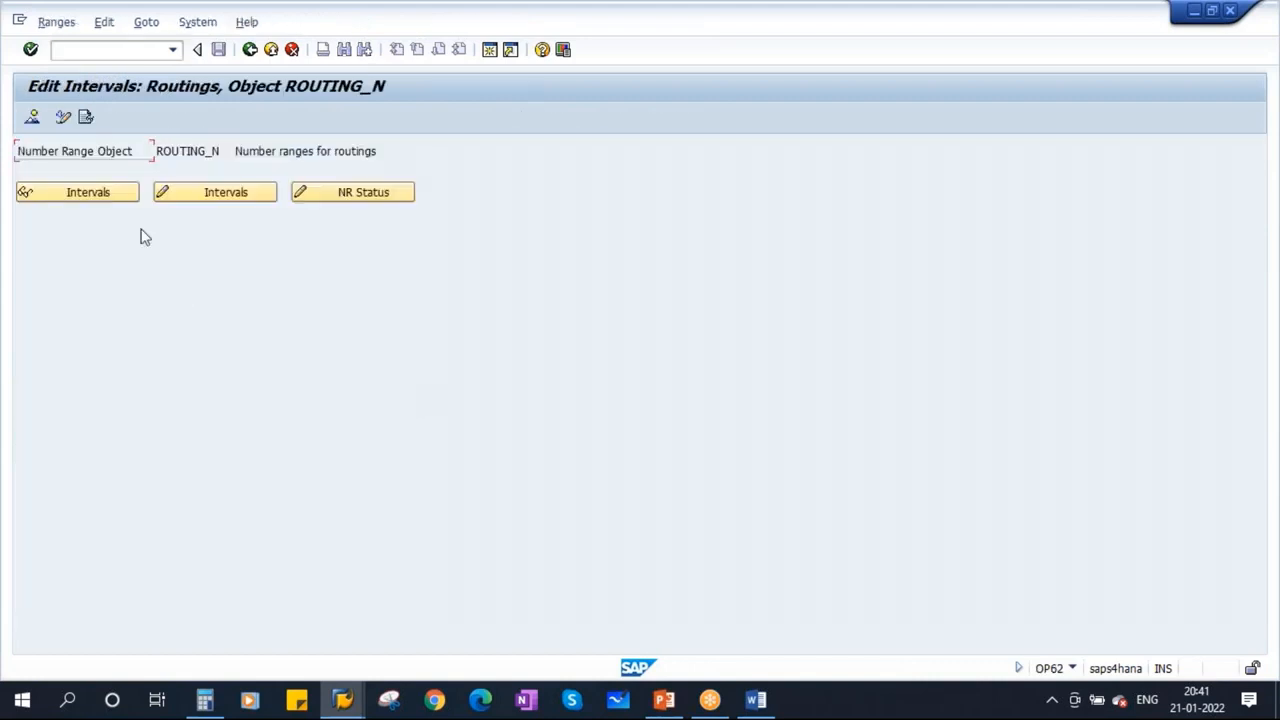
left_click(82, 196)
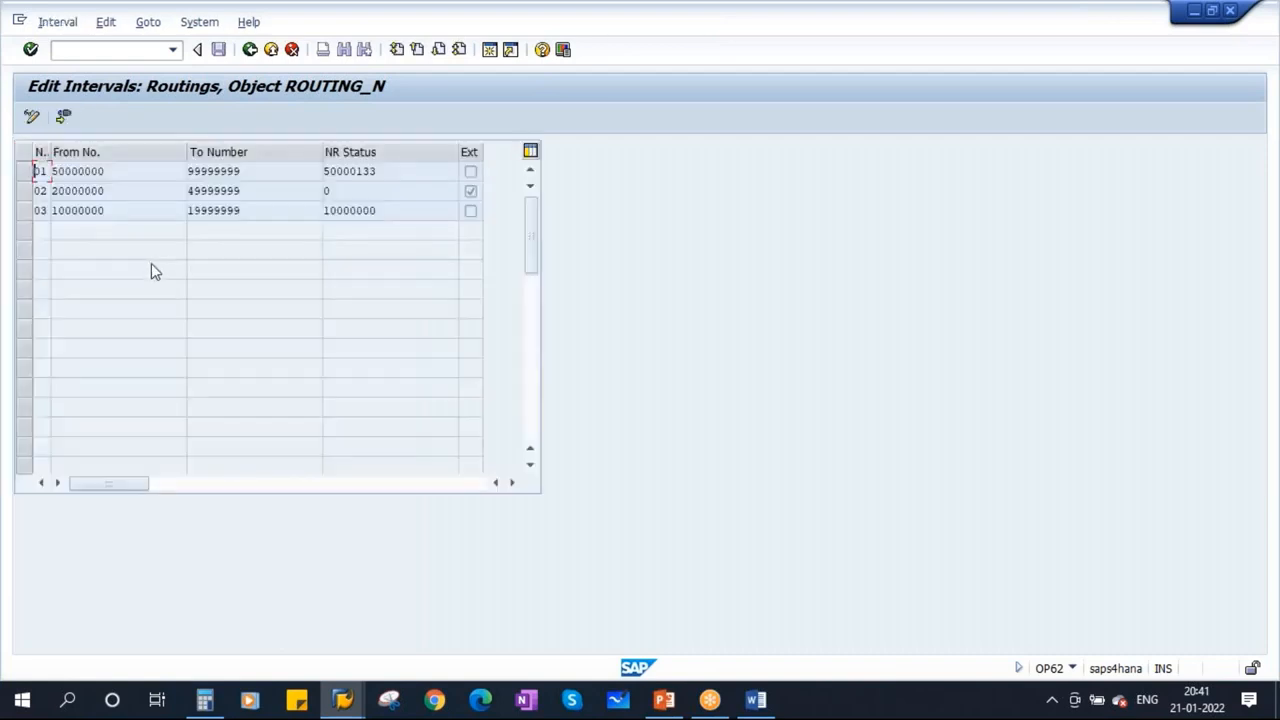
- Examine the from and to numbers of interval 01 and open a blank Notepad window beside the interval table
double_click(113, 171)
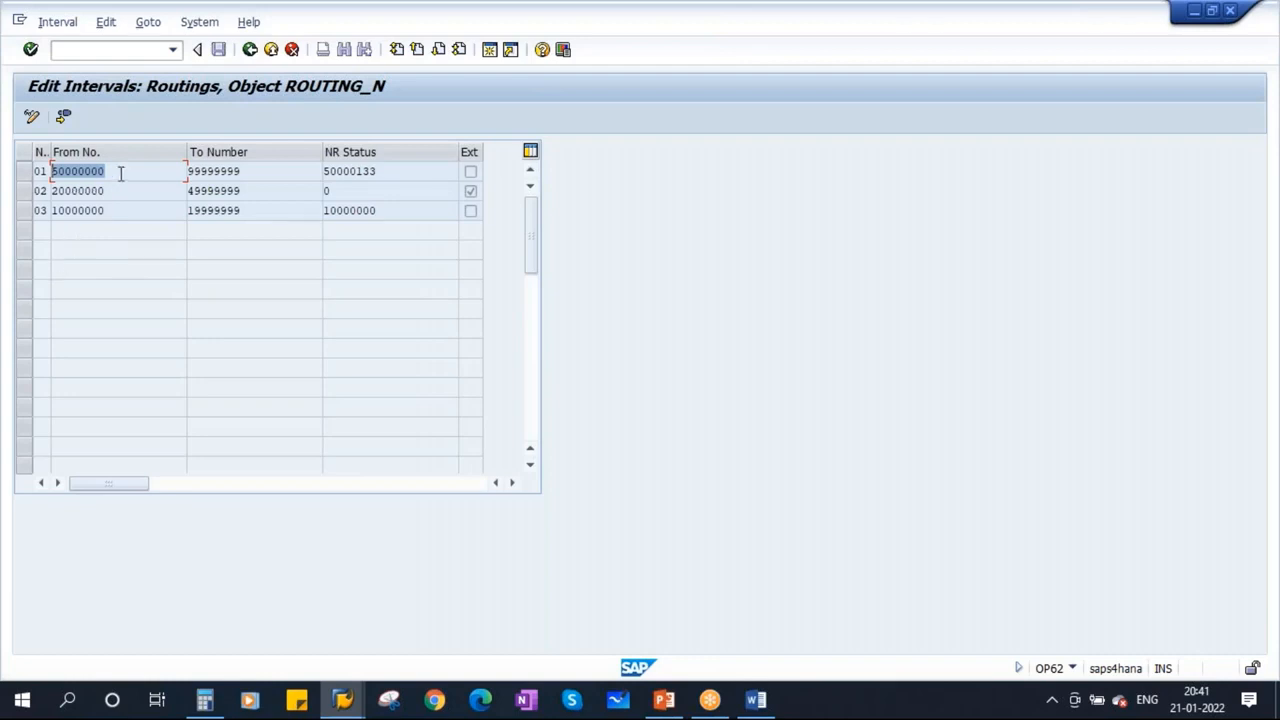
double_click(240, 171)
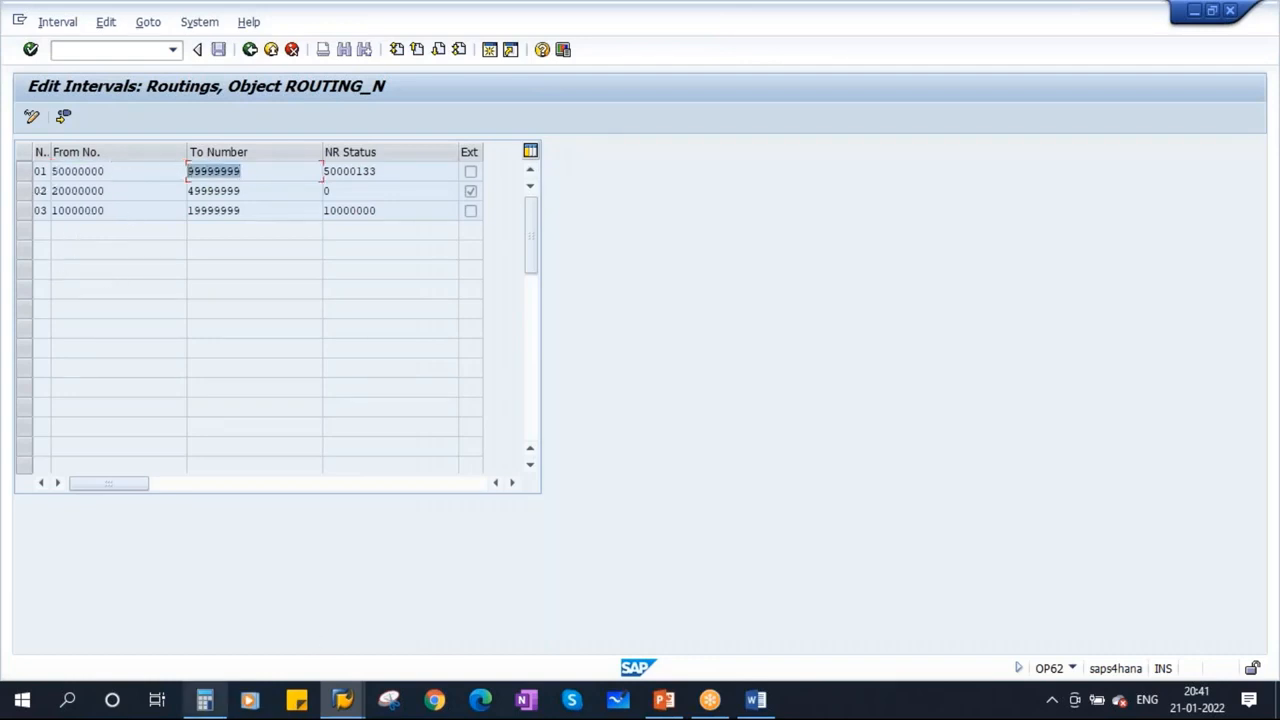
left_click(69, 704)
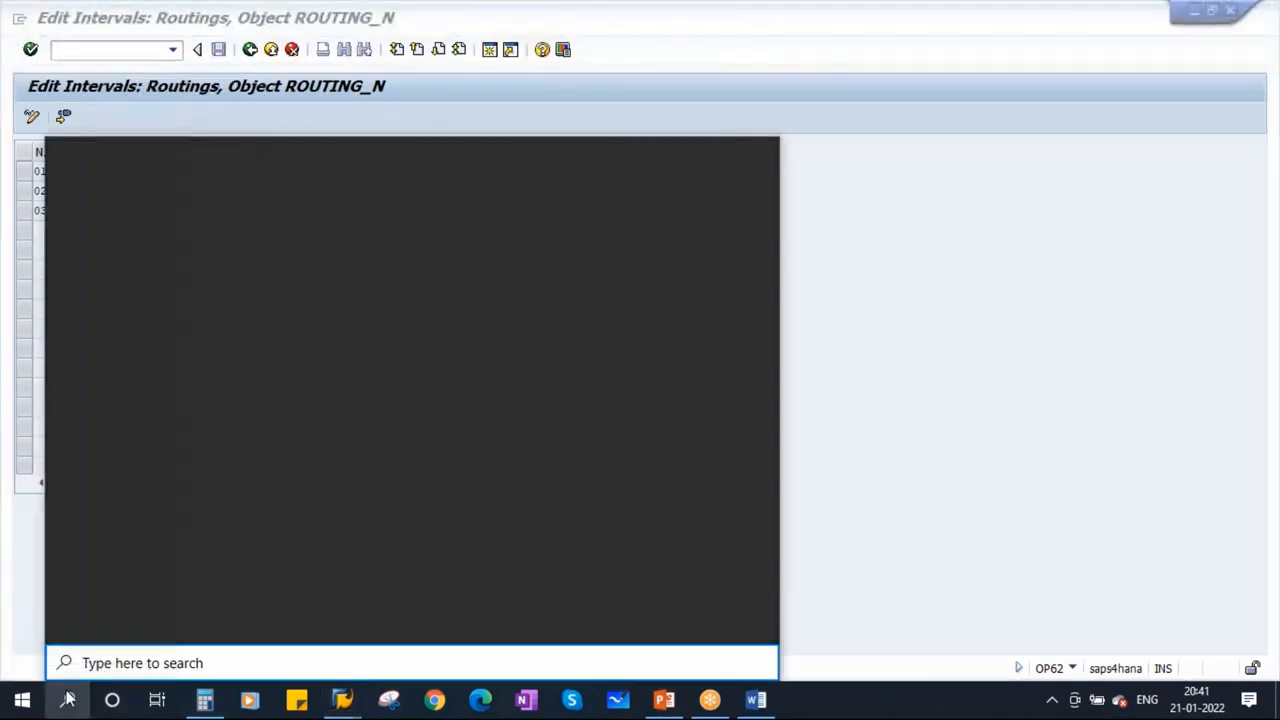
type("notepad")
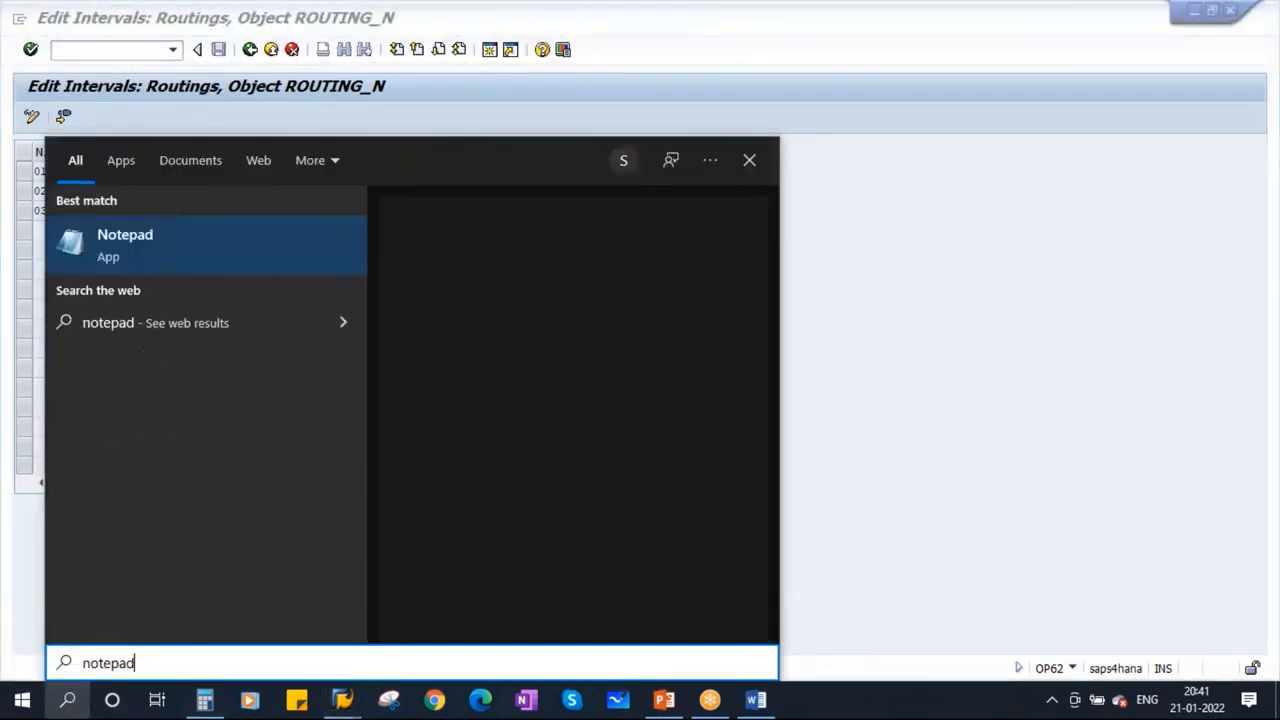
left_click(145, 252)
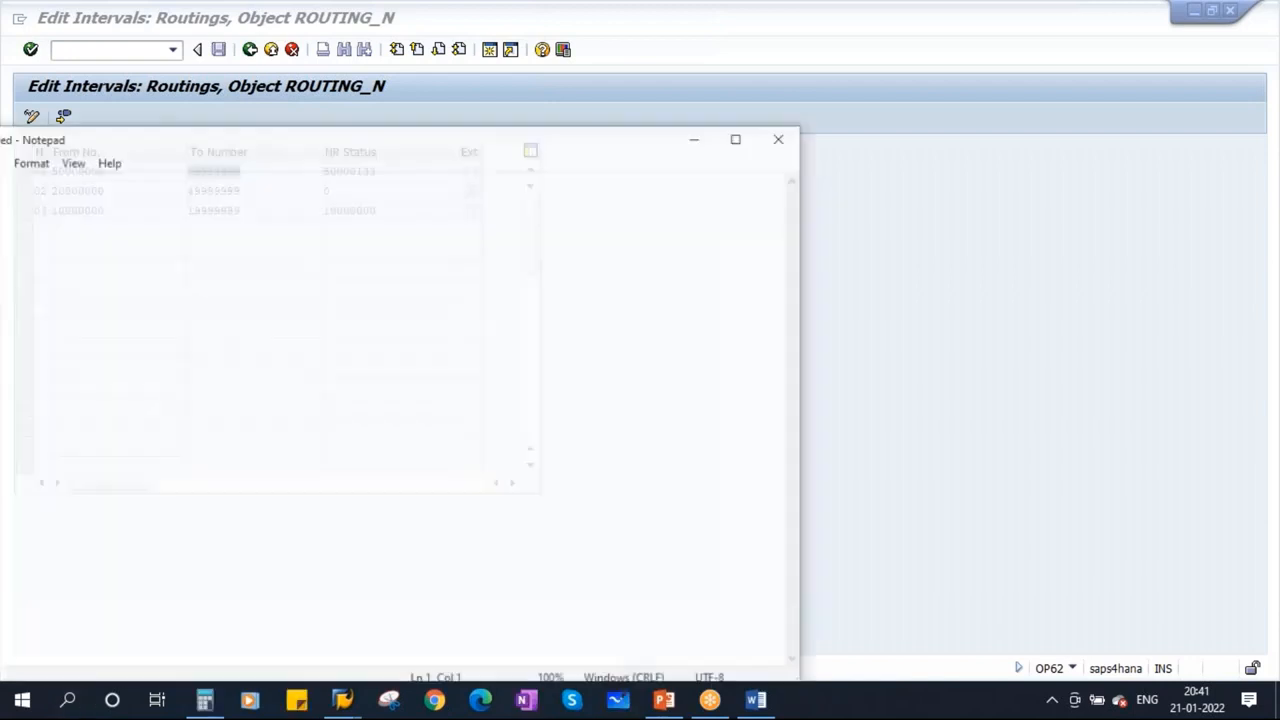
left_click_drag(280, 151, 658, 190)
- Start a Notepad line for interval 01 and copy in its from number, giving "01 : 50000000 - "
type("01")
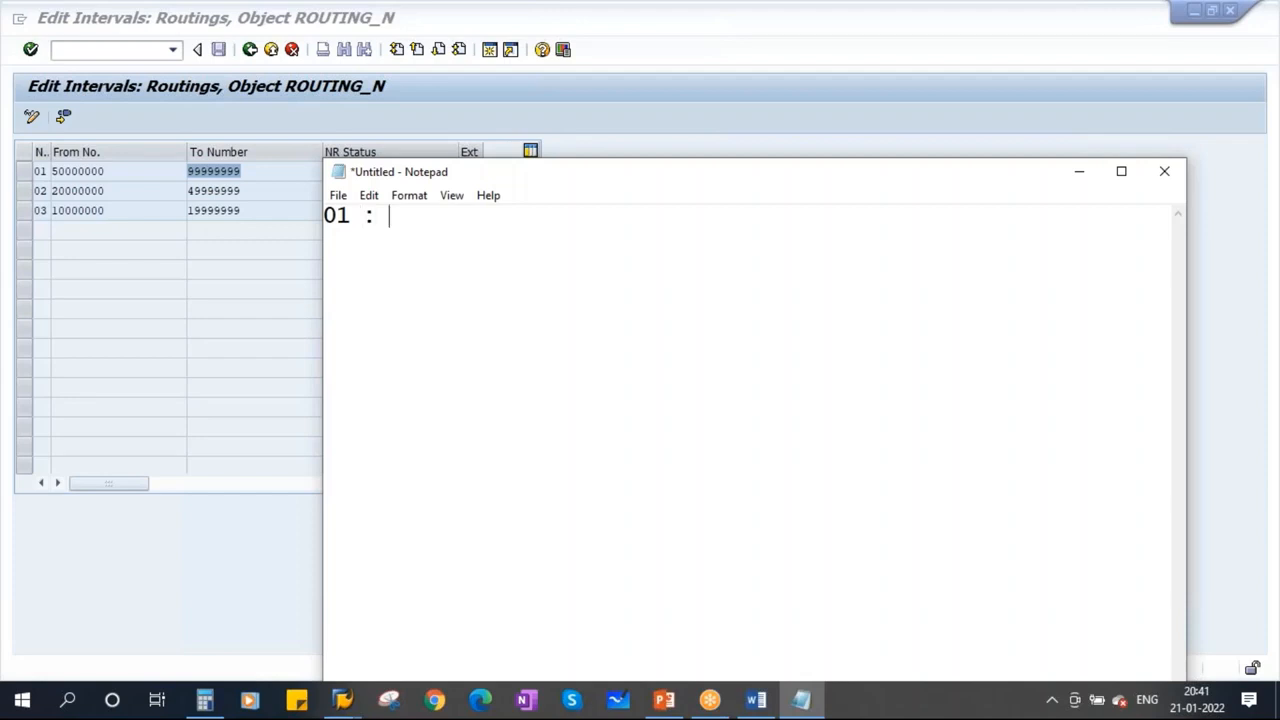
type(" :")
left_click(106, 169)
key("ctrl+c")
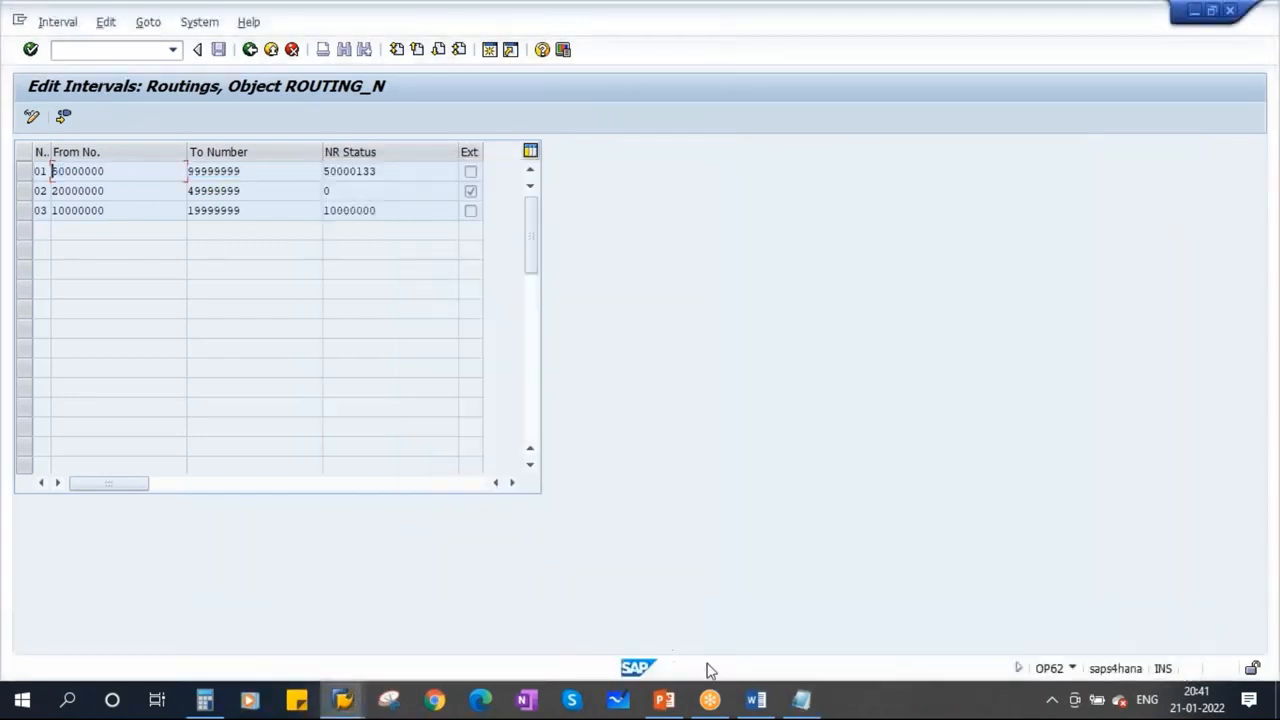
left_click(801, 699)
key("ctrl+v")
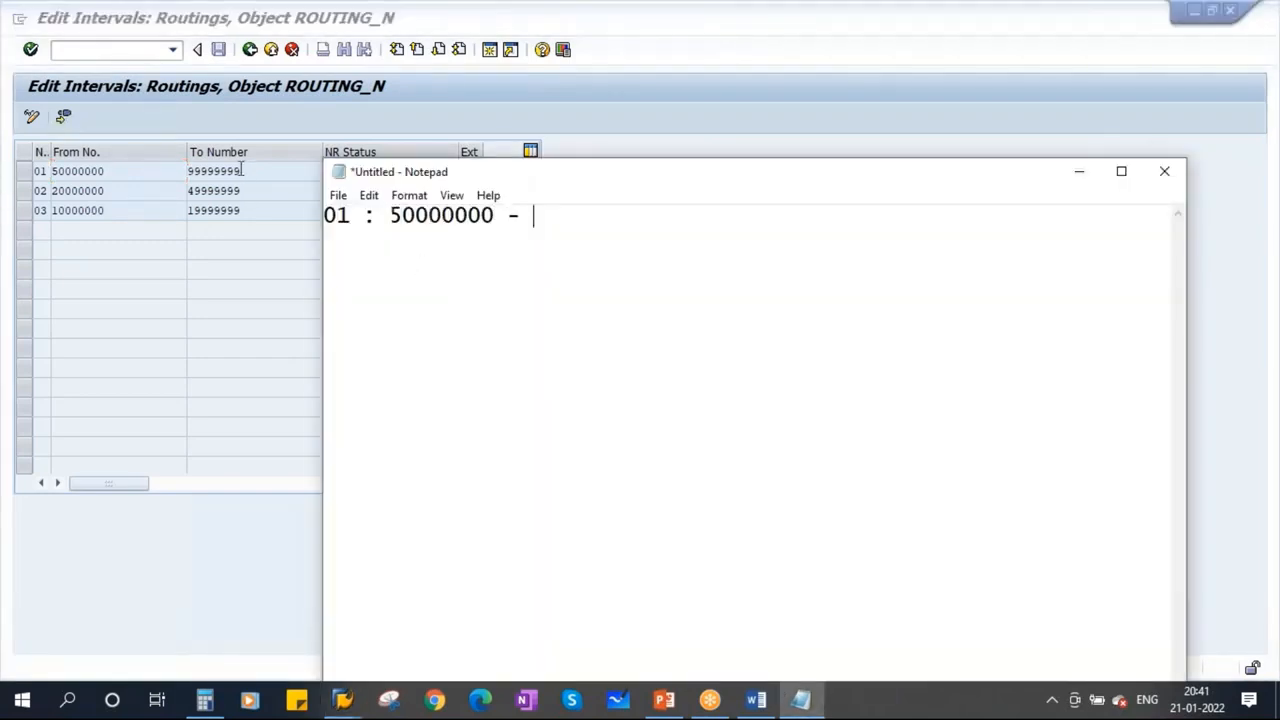
- Copy interval 01's to number 99999999 from SAP to the end of its Notepad line
left_click_drag(239, 169, 145, 167)
left_click_drag(255, 173, 133, 171)
key("ctrl+c")
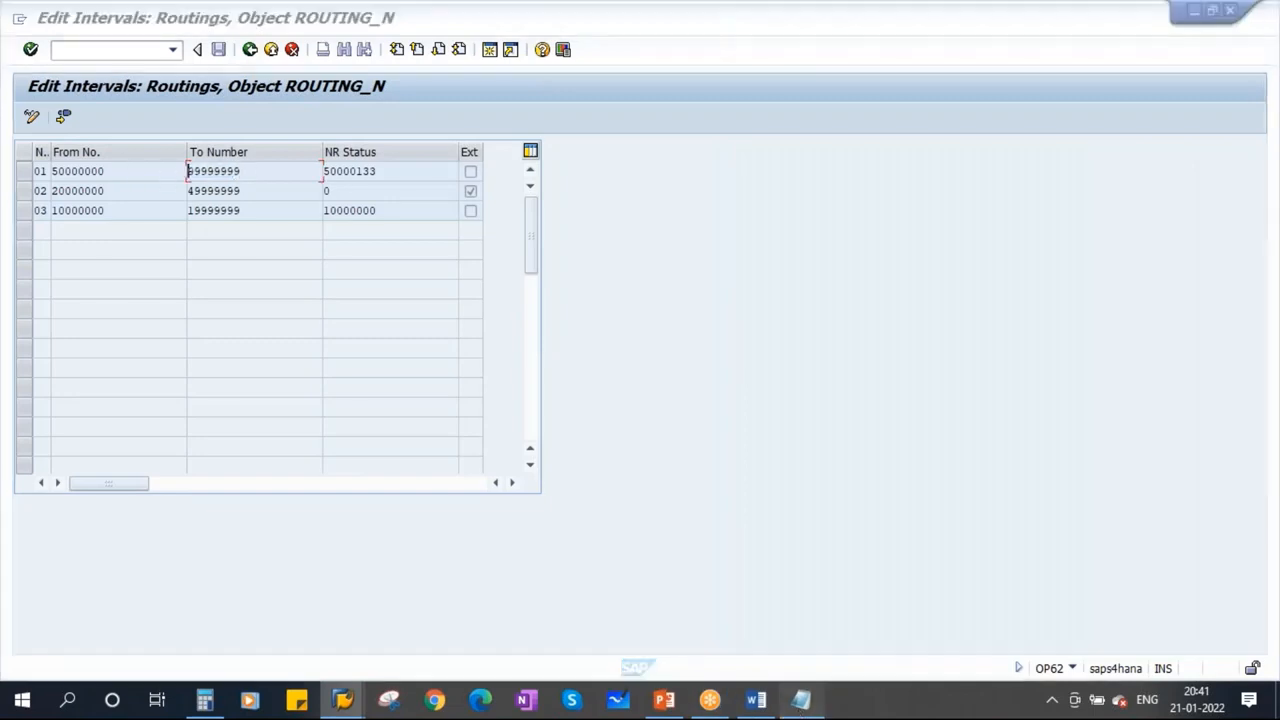
left_click(801, 700)
key("ctrl+v")
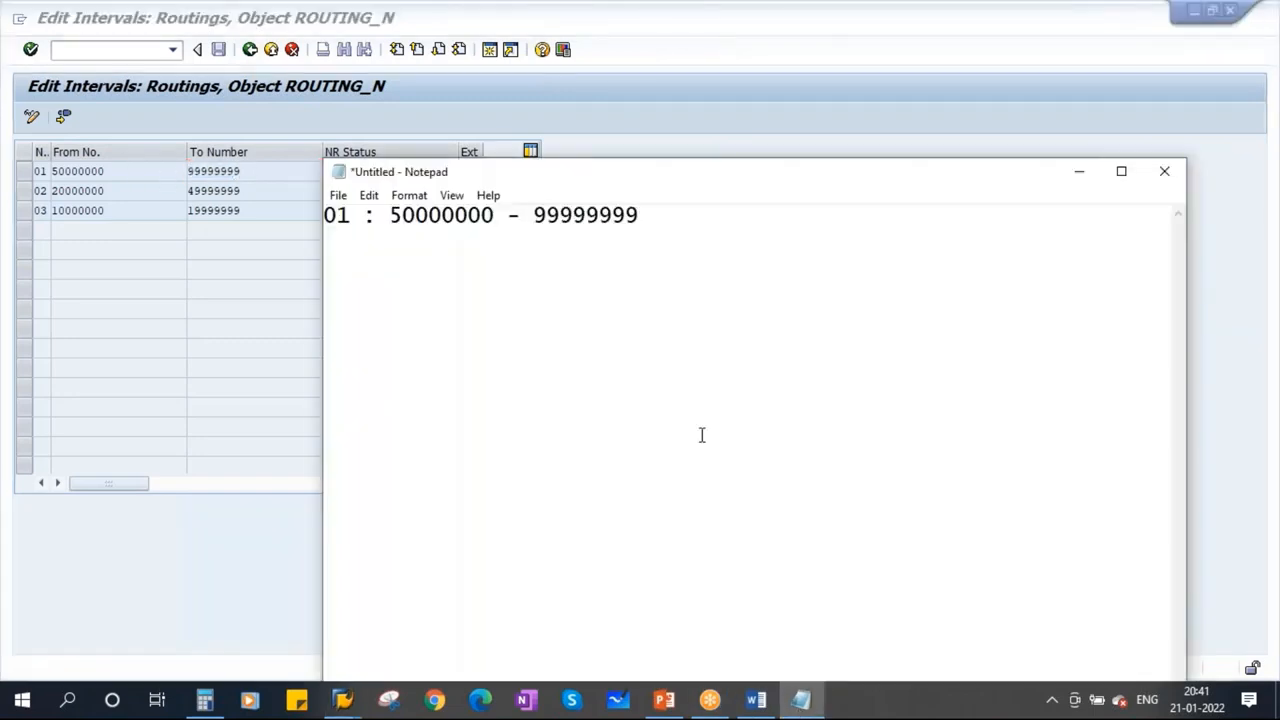
- Move Notepad clear of the intervals and add a second line "02 : 20000000 -" with interval 02's from number copied from SAP
left_click_drag(513, 182, 515, 271)
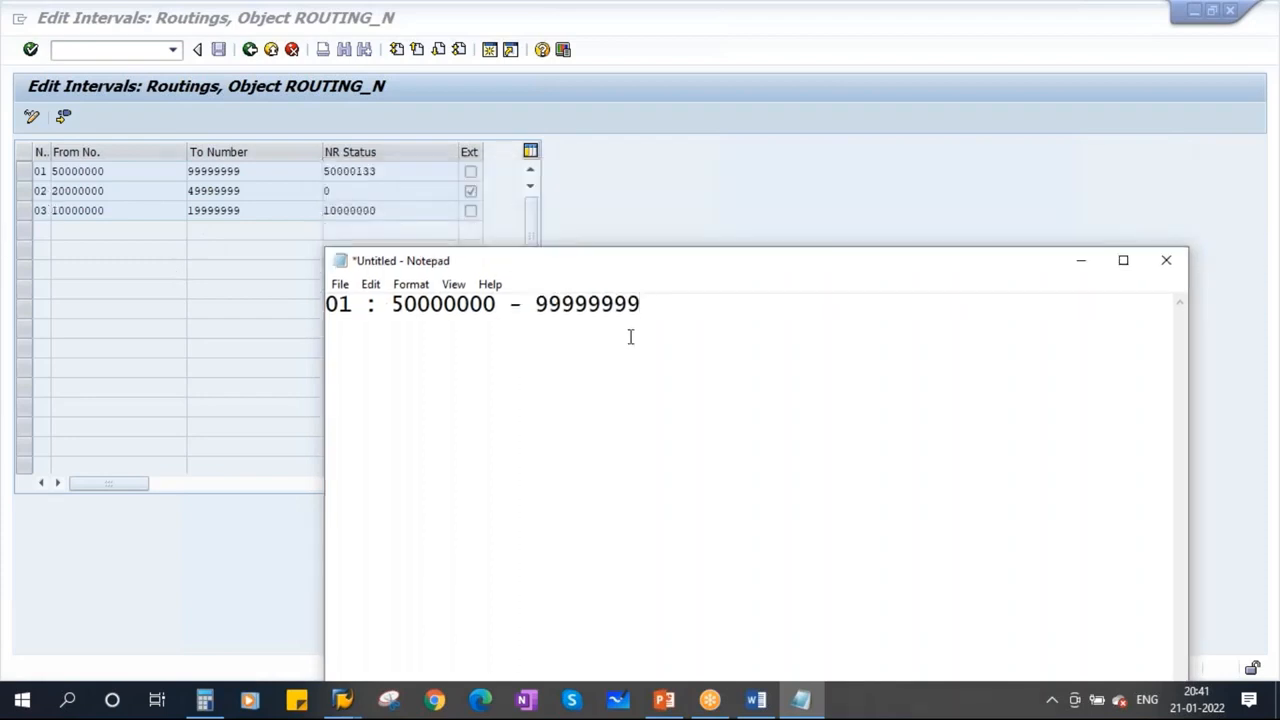
key("Return")
type("02")
left_click_drag(112, 190, 52, 193)
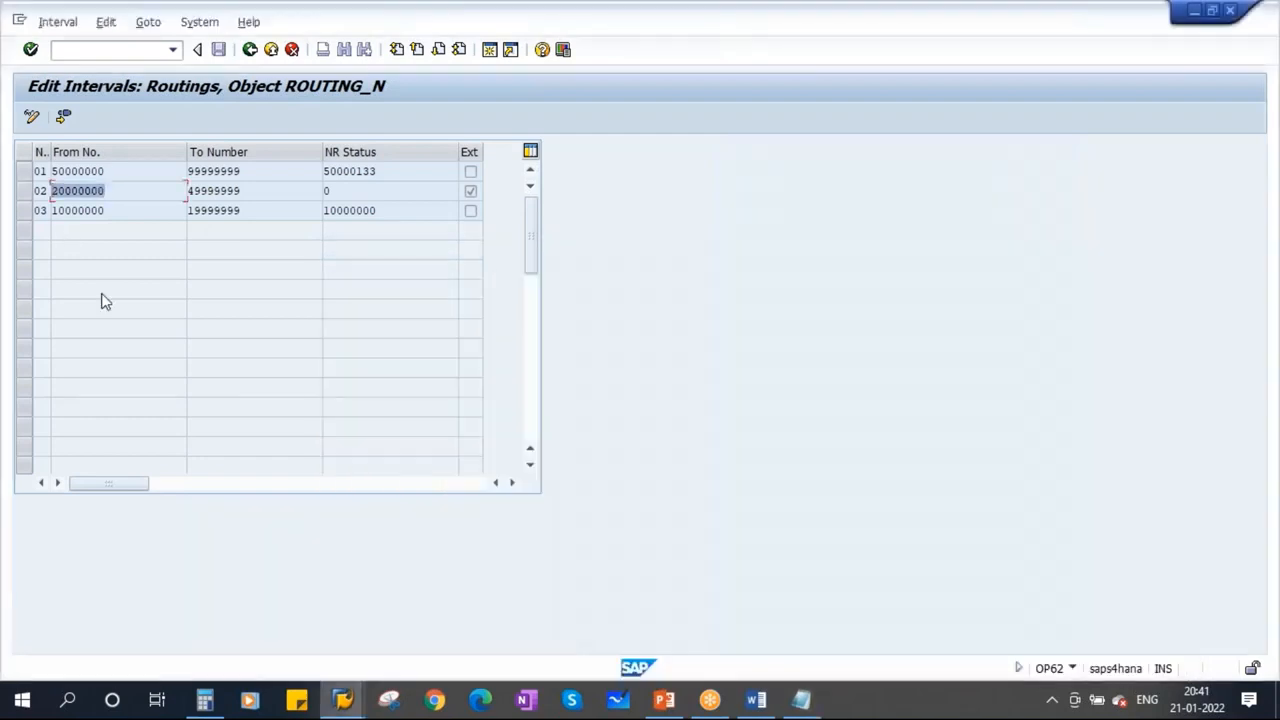
key("ctrl+c")
key("alt+Tab")
type(":")
key("ctrl+v")
type("-")
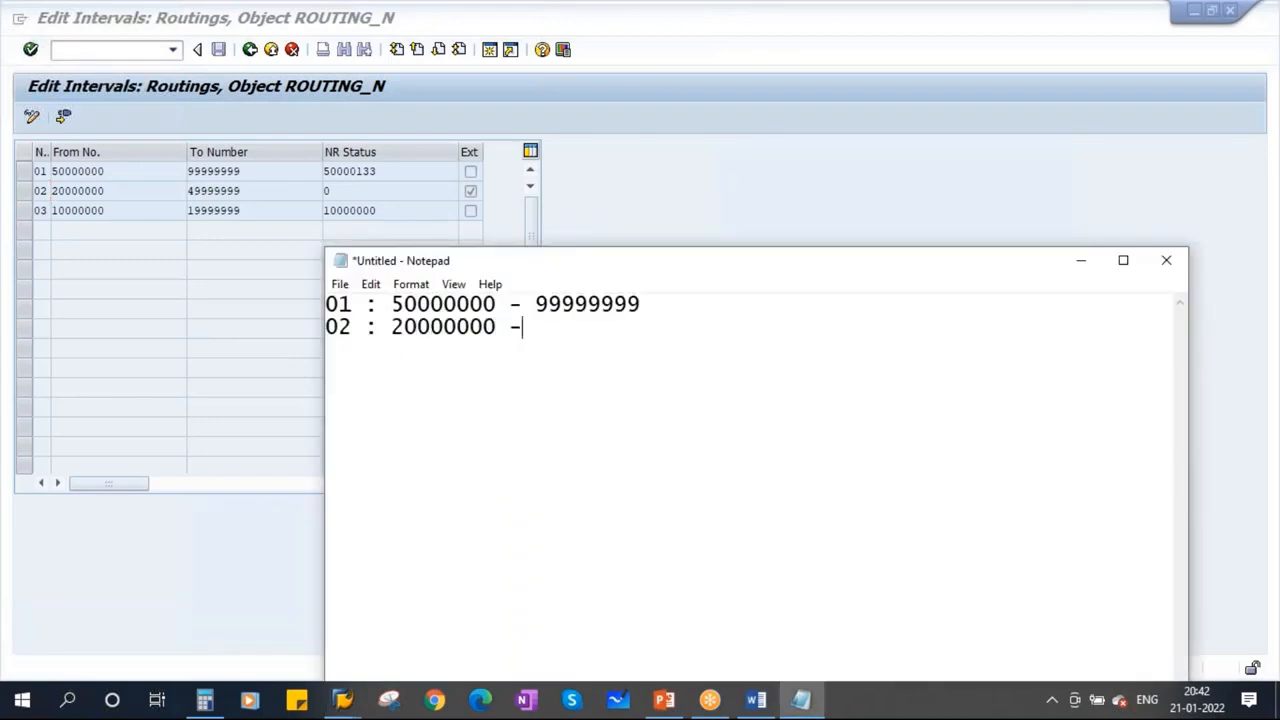
- Copy interval 02's to number 49999999 from SAP to the end of the second Notepad line
left_click_drag(240, 189, 172, 191)
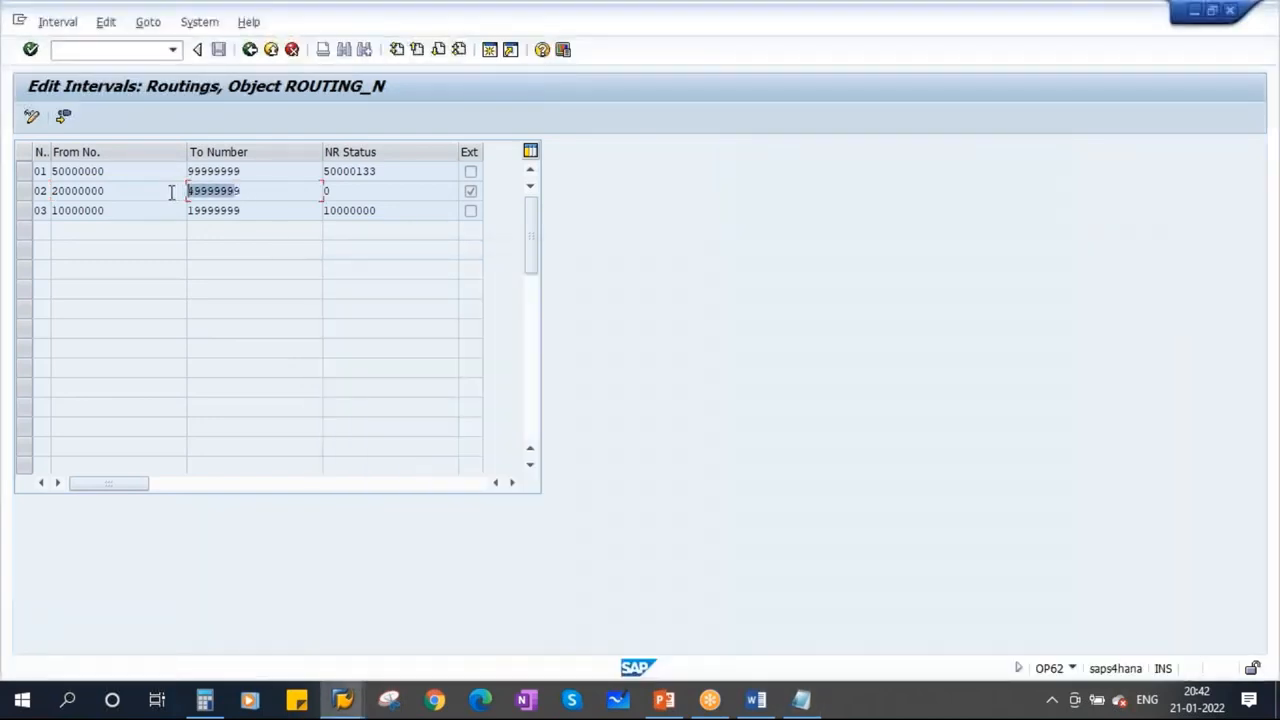
left_click_drag(250, 192, 157, 193)
key("ctrl+c")
left_click(377, 378)
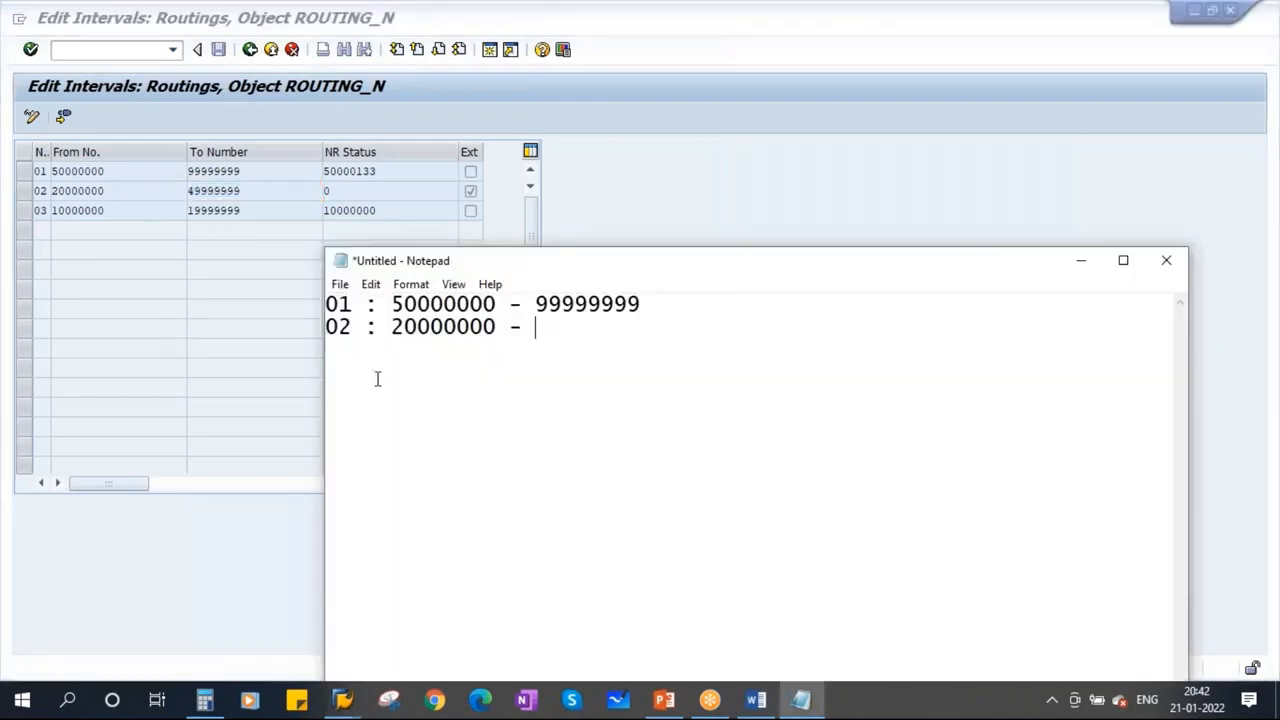
key("ctrl+v")
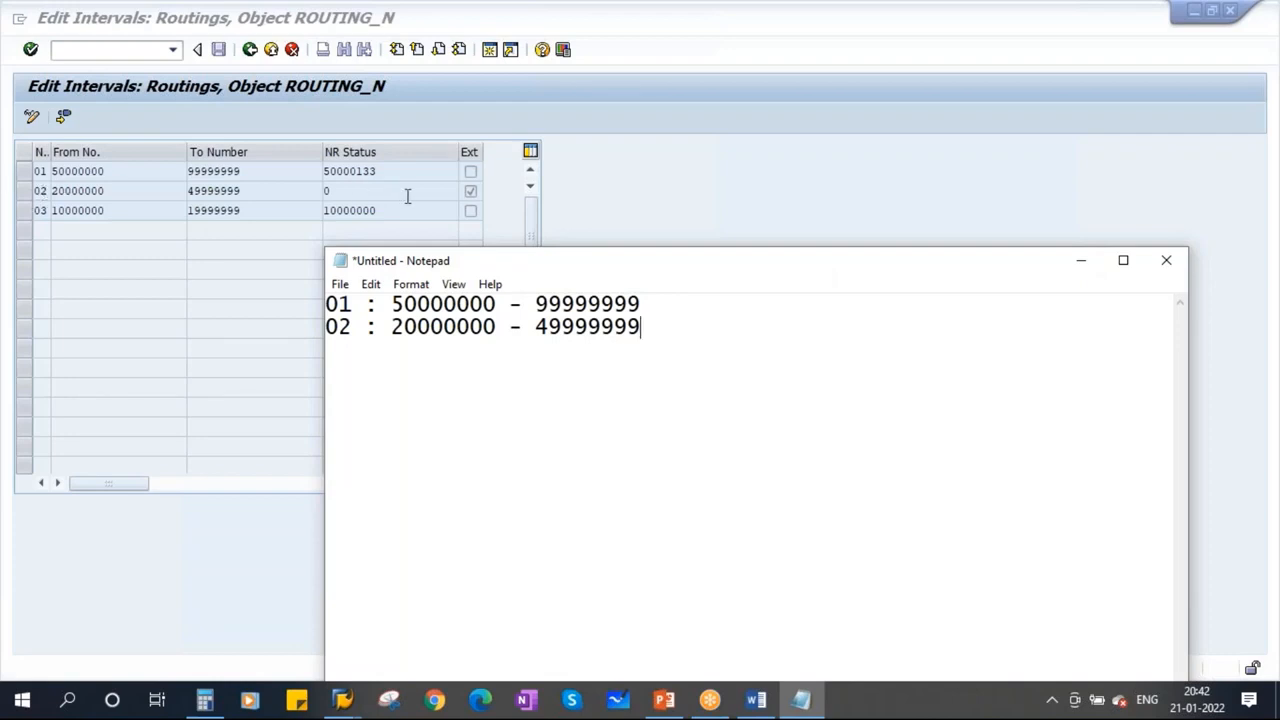
- Check interval 02 in the SAP table and label its Notepad line "- External"
left_click(1081, 262)
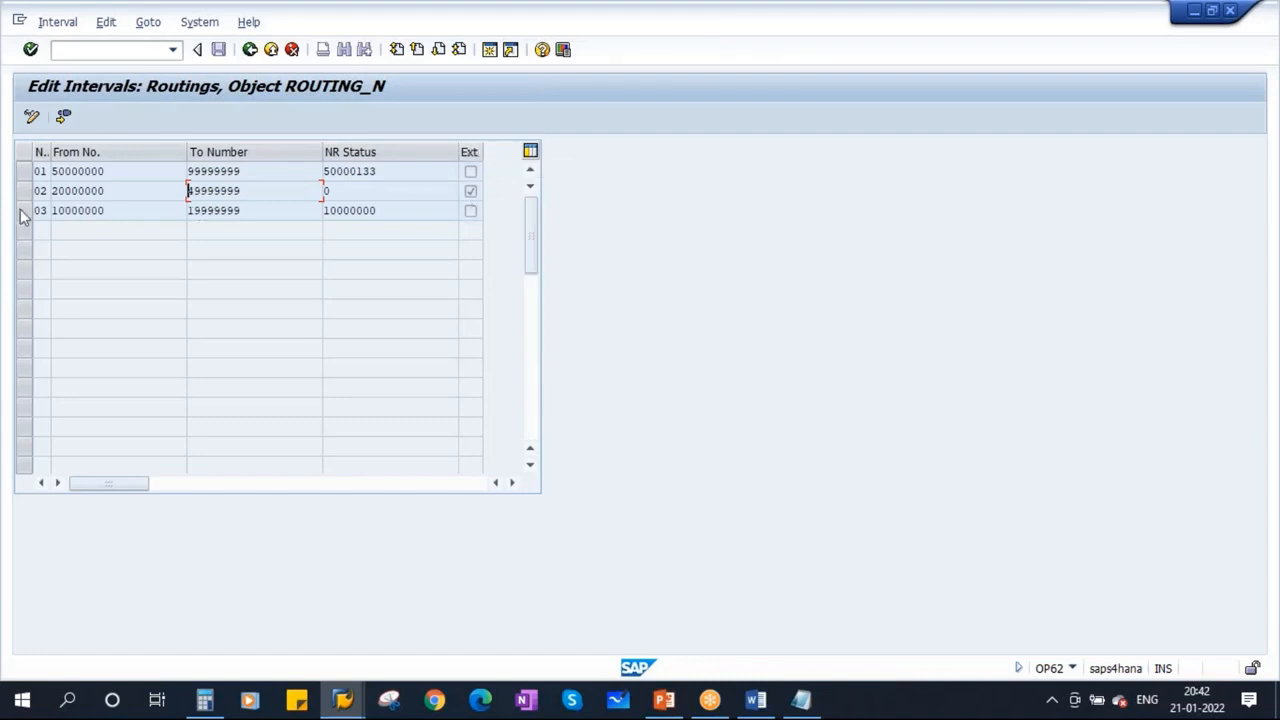
left_click(118, 190)
left_click(792, 700)
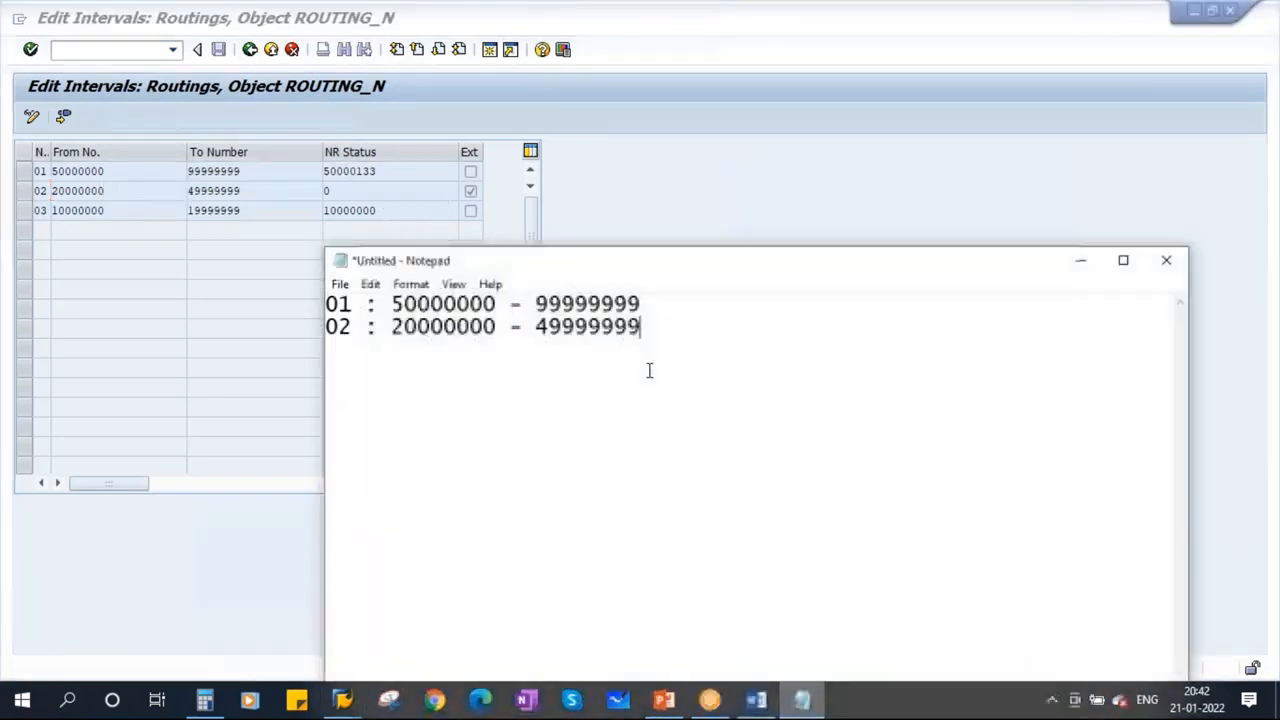
type("-e")
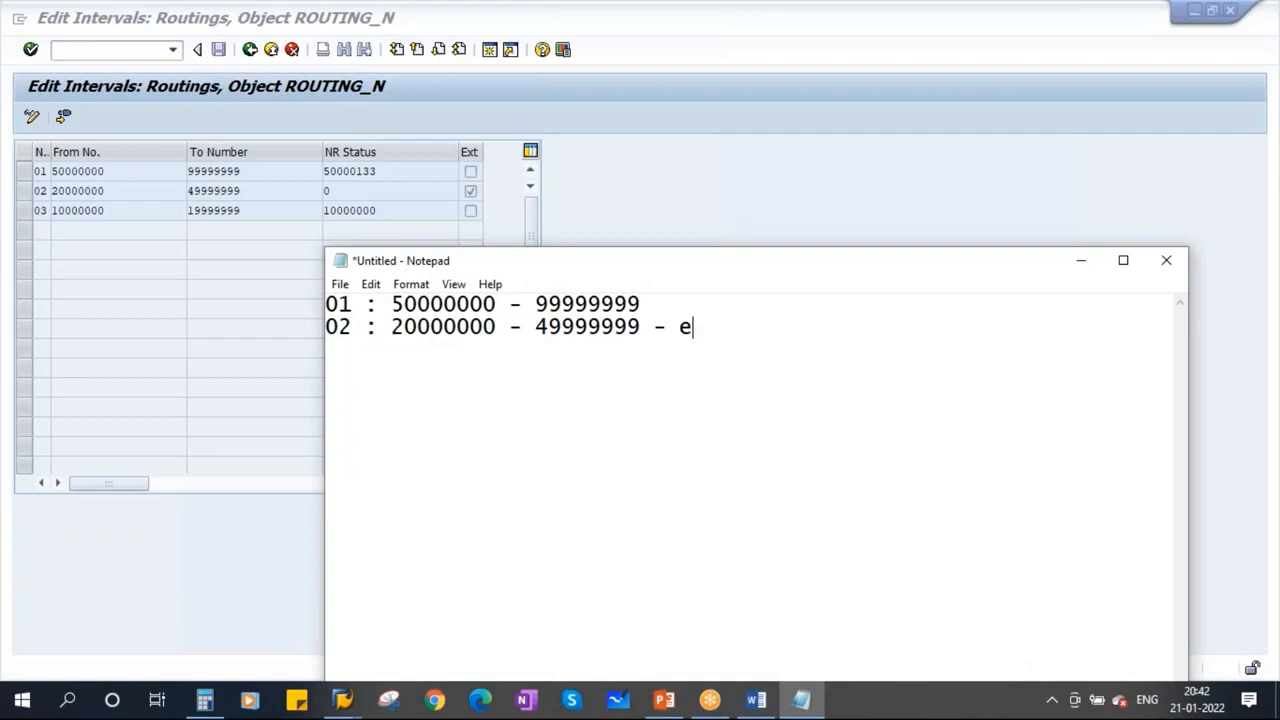
key("Caps_Lock")
type("XT")
key("BackSpace")
key("BackSpace")
key("BackSpace")
type("E")
key("Caps_Lock")
type("xternal")
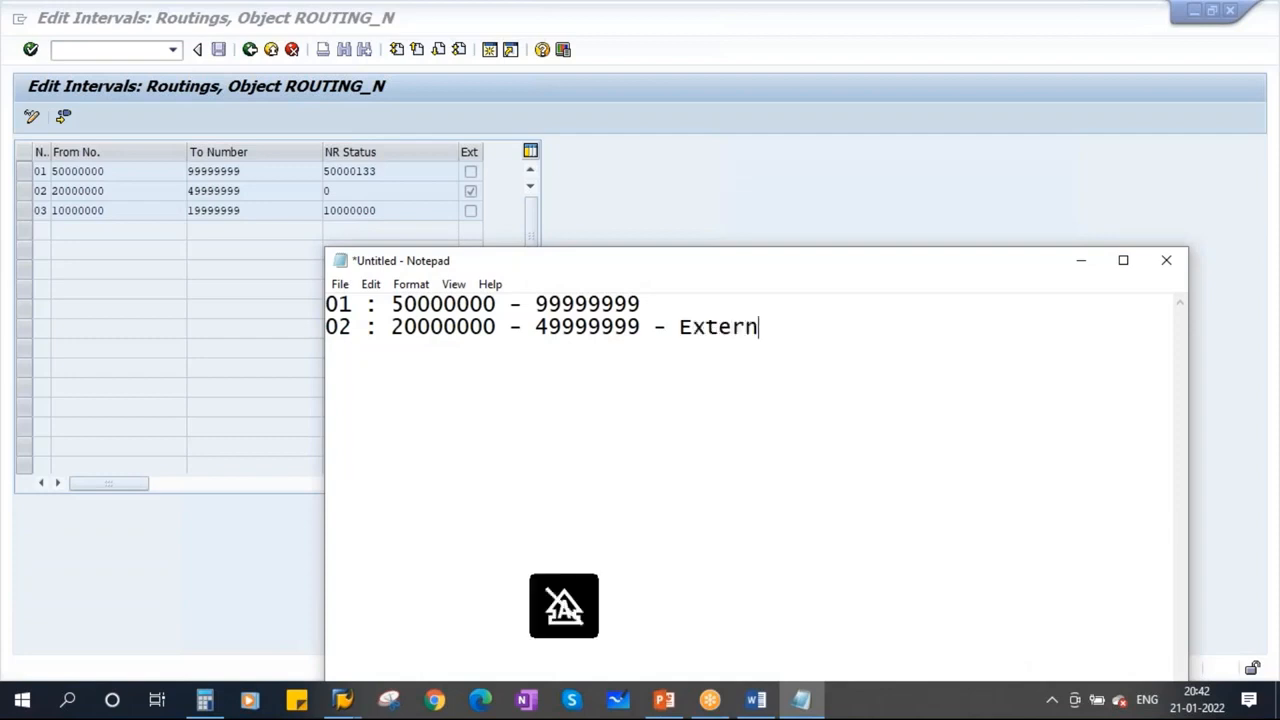
- Below a blank line, add the note lines "Internal : system will assign" and "External :"
key("Return")
key("Return")
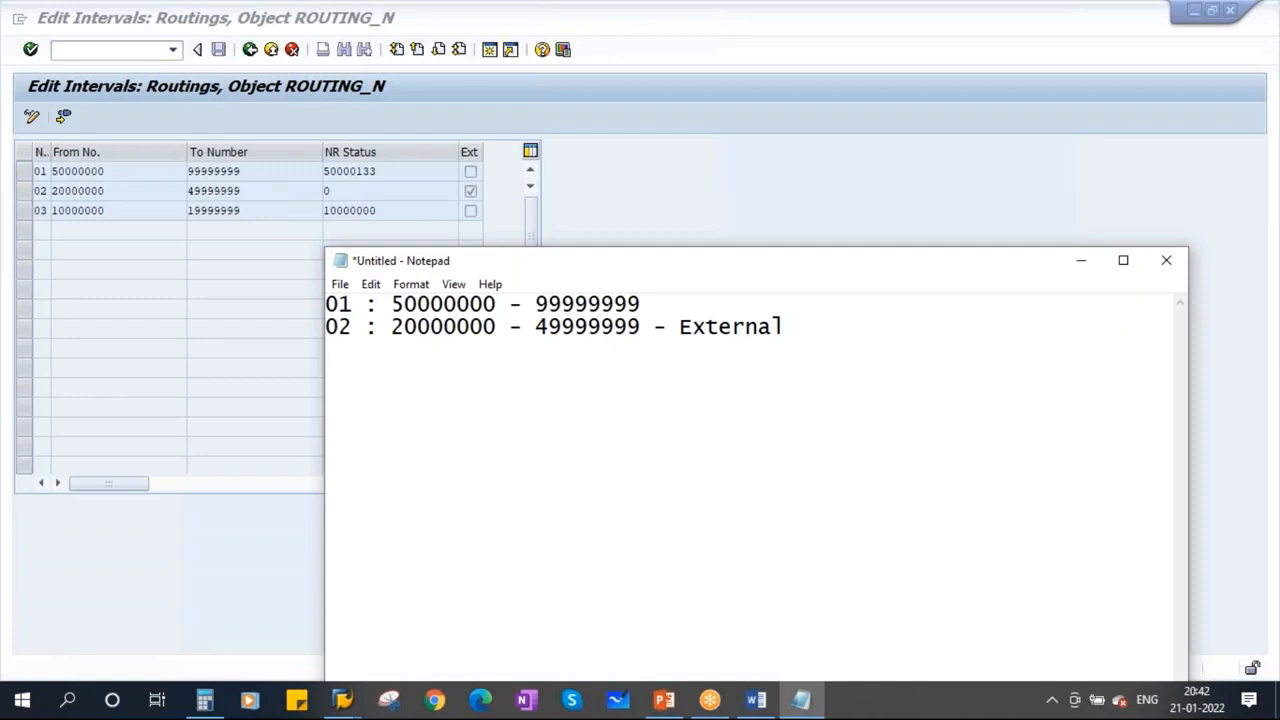
key("Caps_Lock")
type("I")
key("Caps_Lock")
type("nternal :")
key("Return")
key("Caps_Lock")
type("E")
key("Caps_Lock")
type("xternal :")
left_click(692, 365)
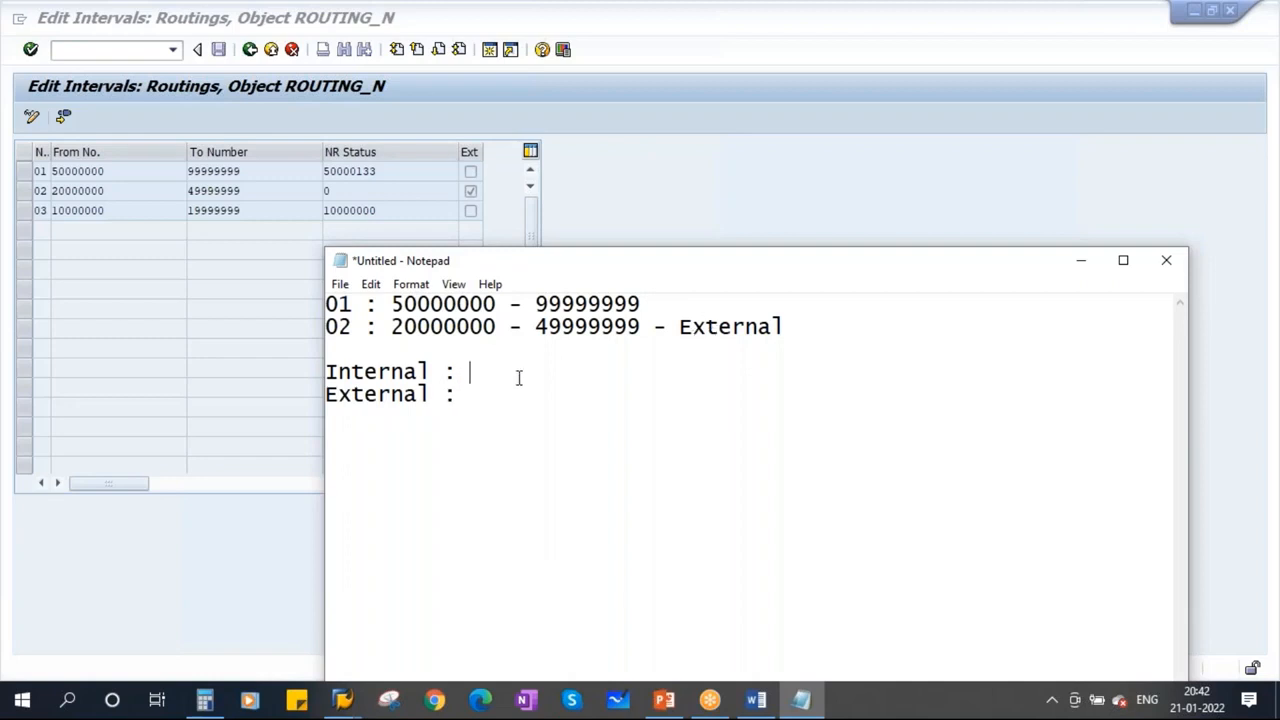
type("system will assign")
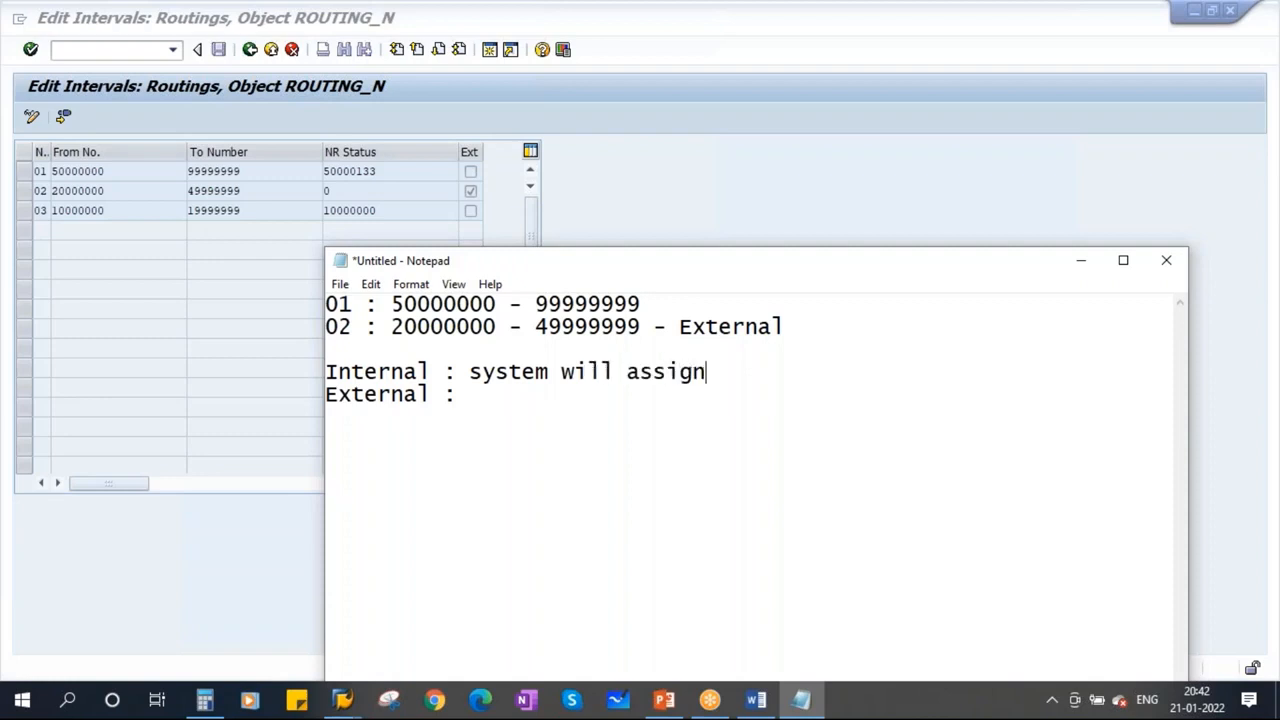
- Bring up the Display Routing header details session and put its group number 50000131 on a new line below the notes
left_click(343, 700)
left_click(592, 608)
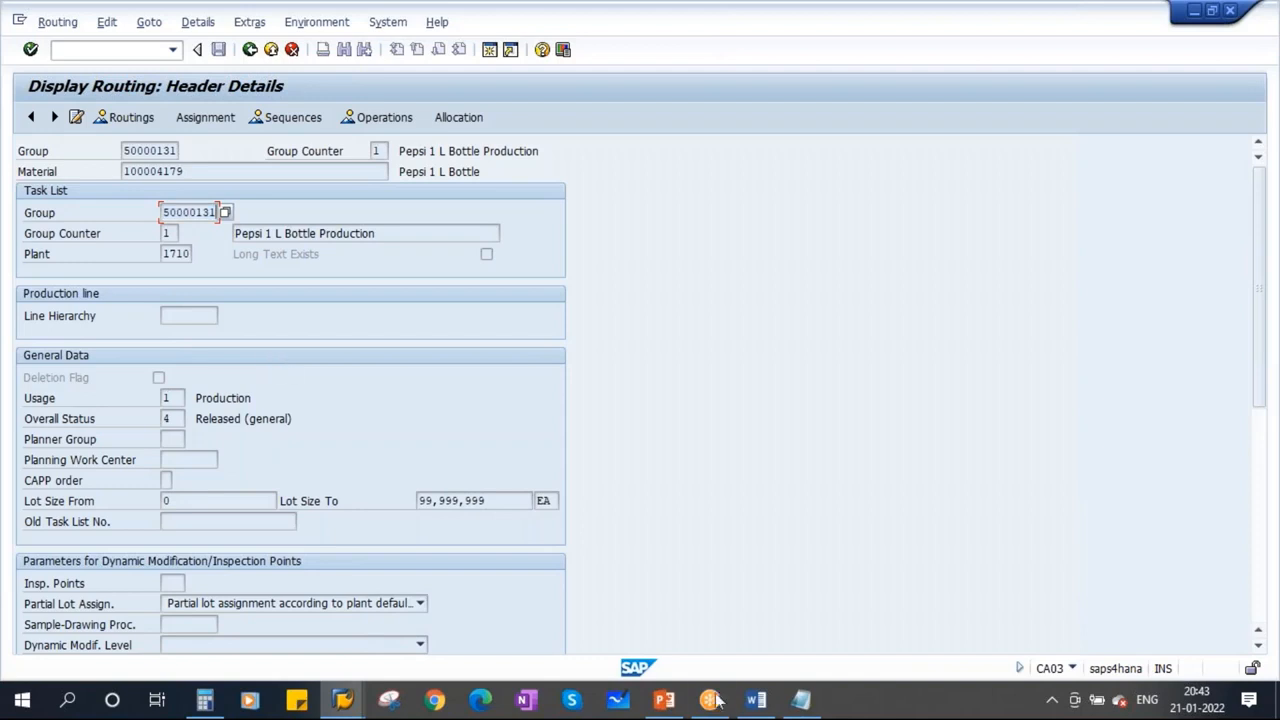
left_click(800, 699)
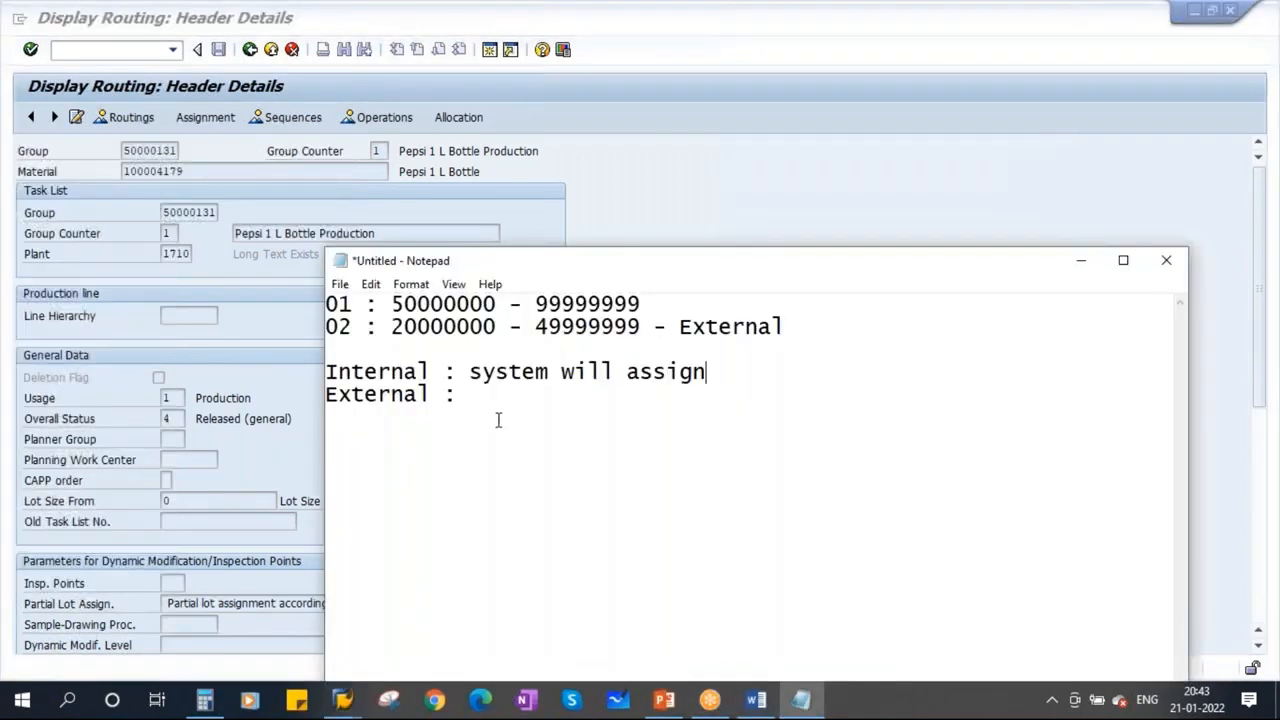
key("Return")
key("Return")
key("ctrl+v")
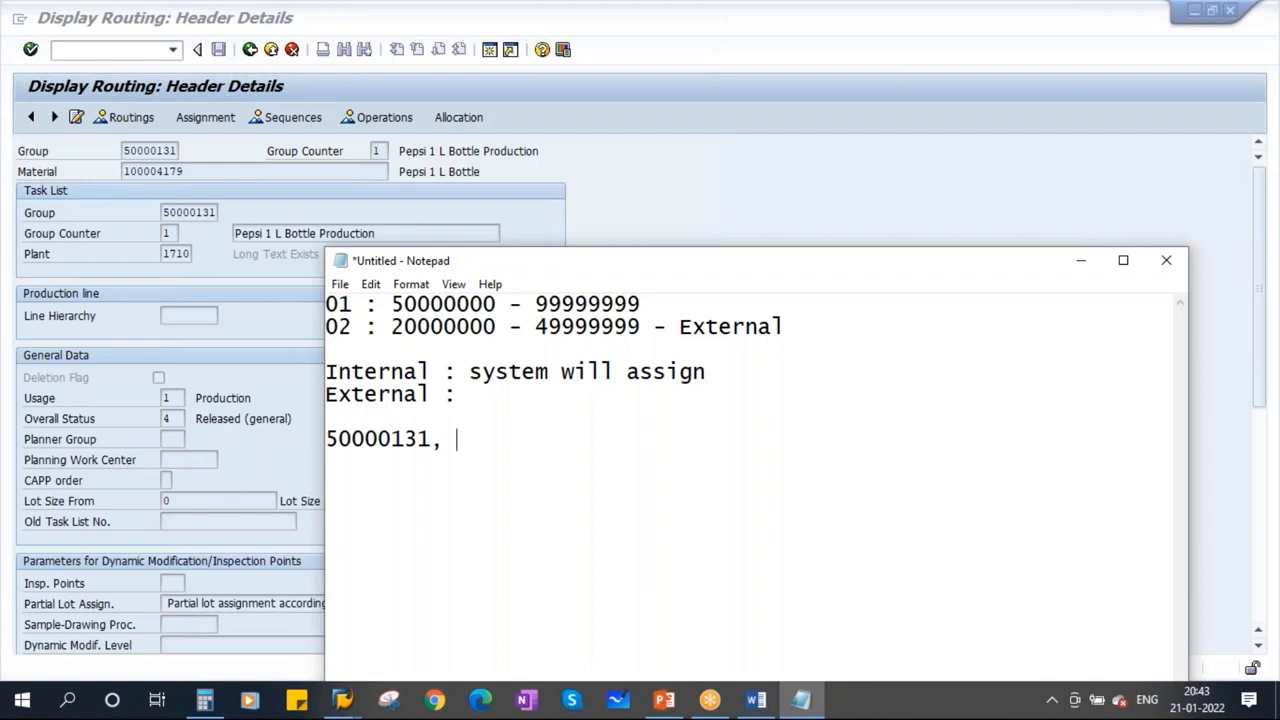
- Extend the group number line with the consecutive numbers 50000132 and 50000133, separated by commas
type(",")
type("50000131")
key("BackSpace")
type("2")
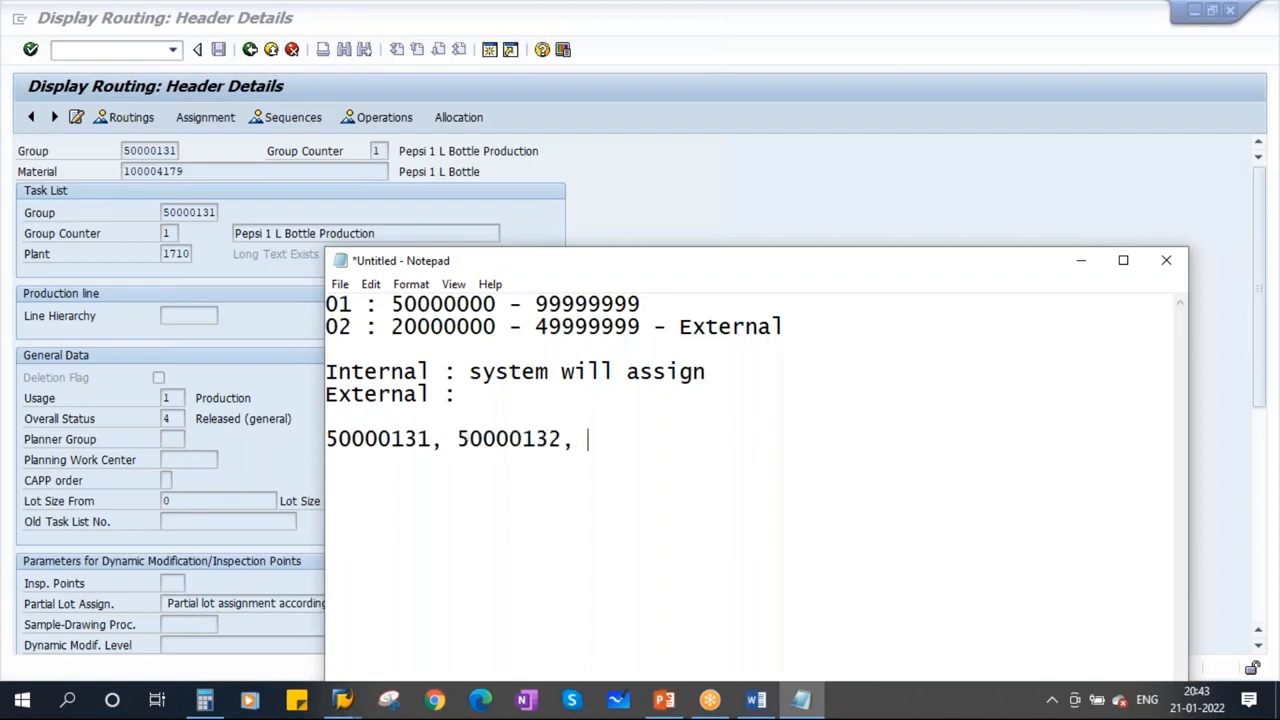
type(",")
type("50000131")
key("BackSpace")
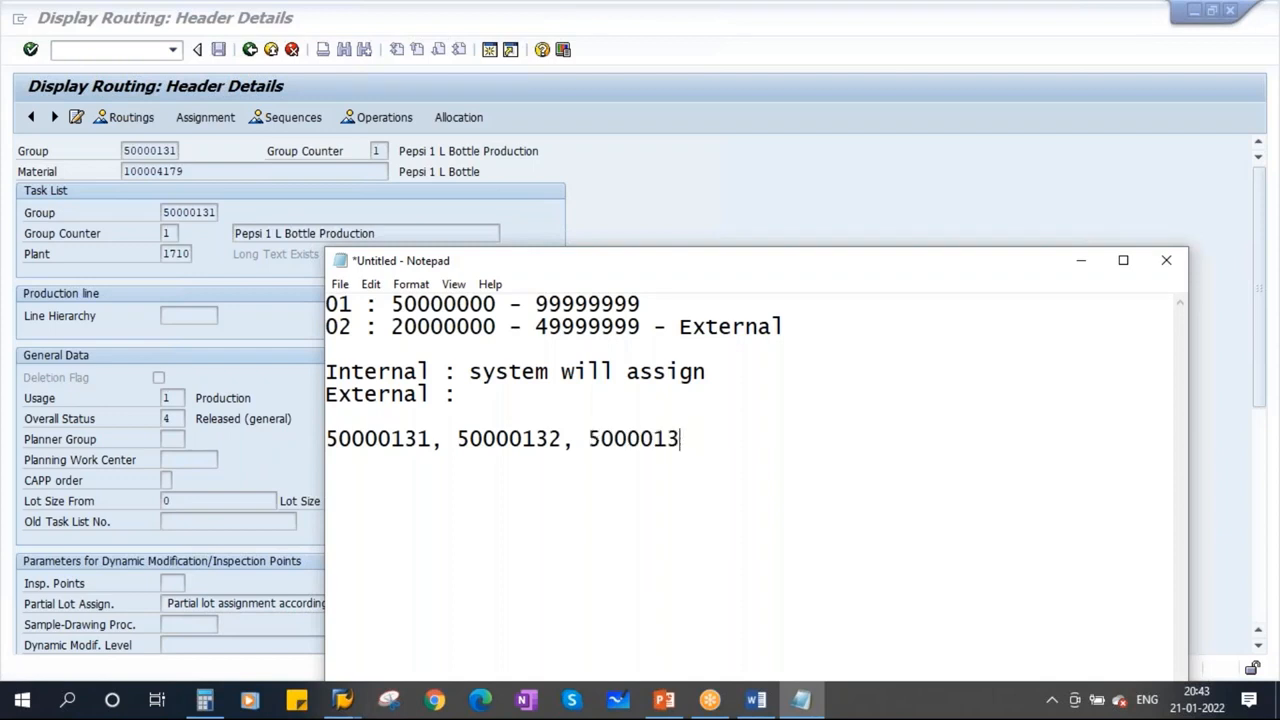
type("3")
- Copy the three group numbers to the end of the "Internal : system will assign" line, preceded by a dash
left_click_drag(392, 303, 640, 304)
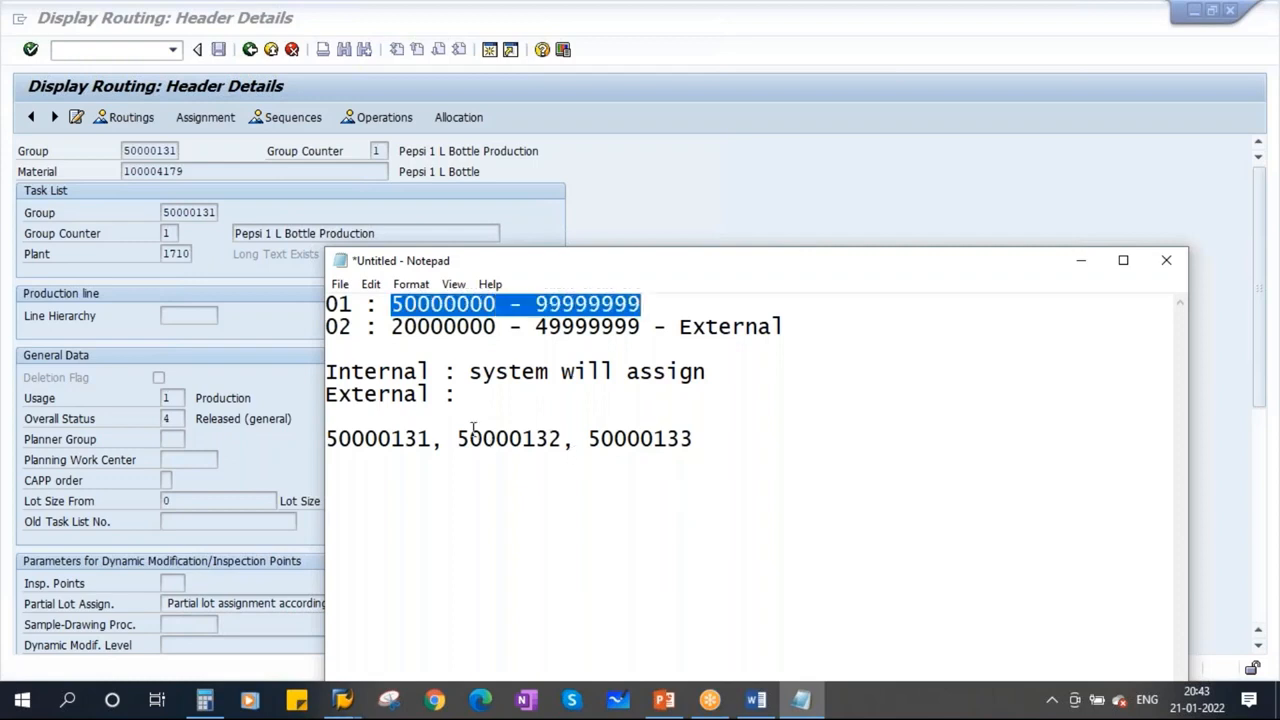
left_click(476, 396)
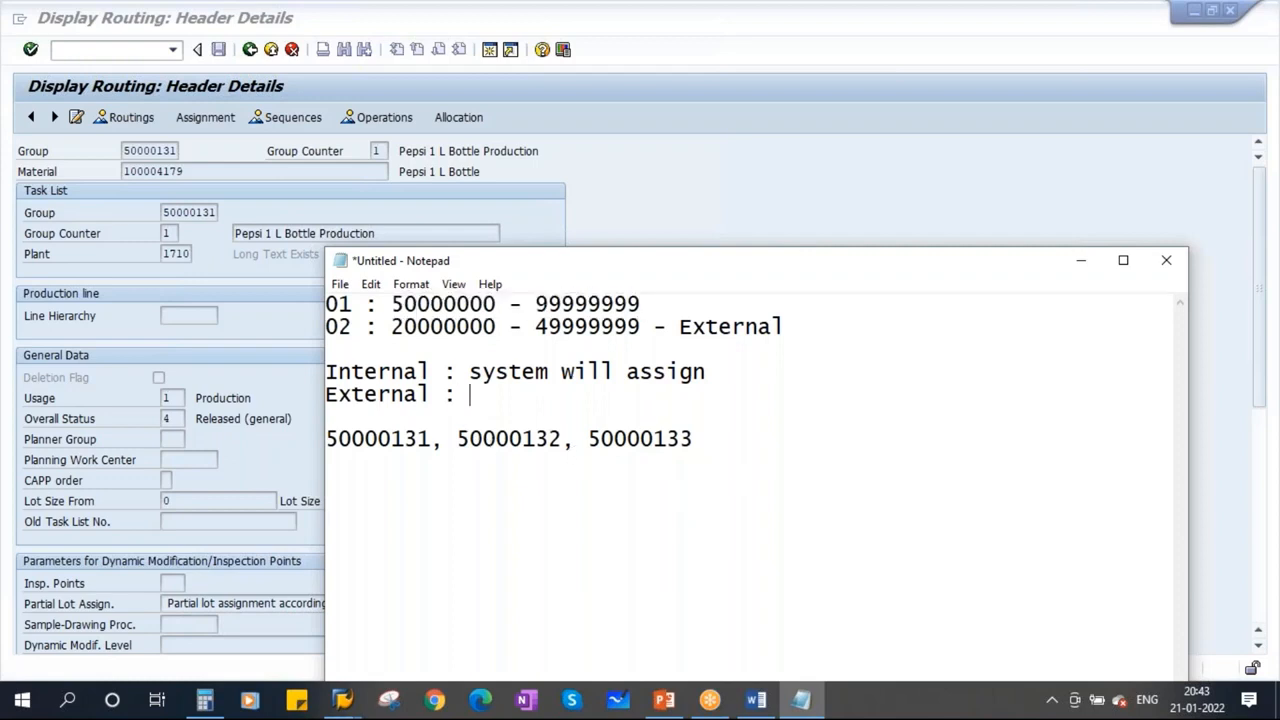
left_click_drag(700, 440, 325, 443)
key("ctrl+c")
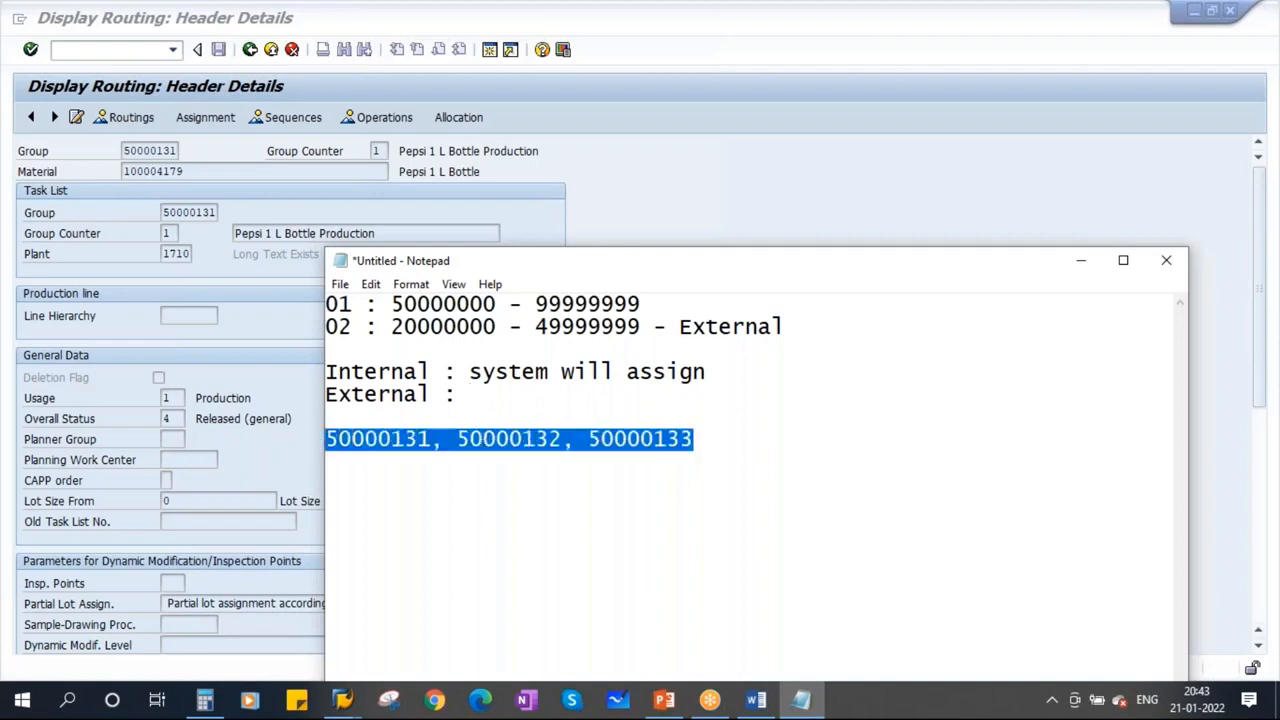
left_click(712, 372)
type("-")
key("ctrl+v")
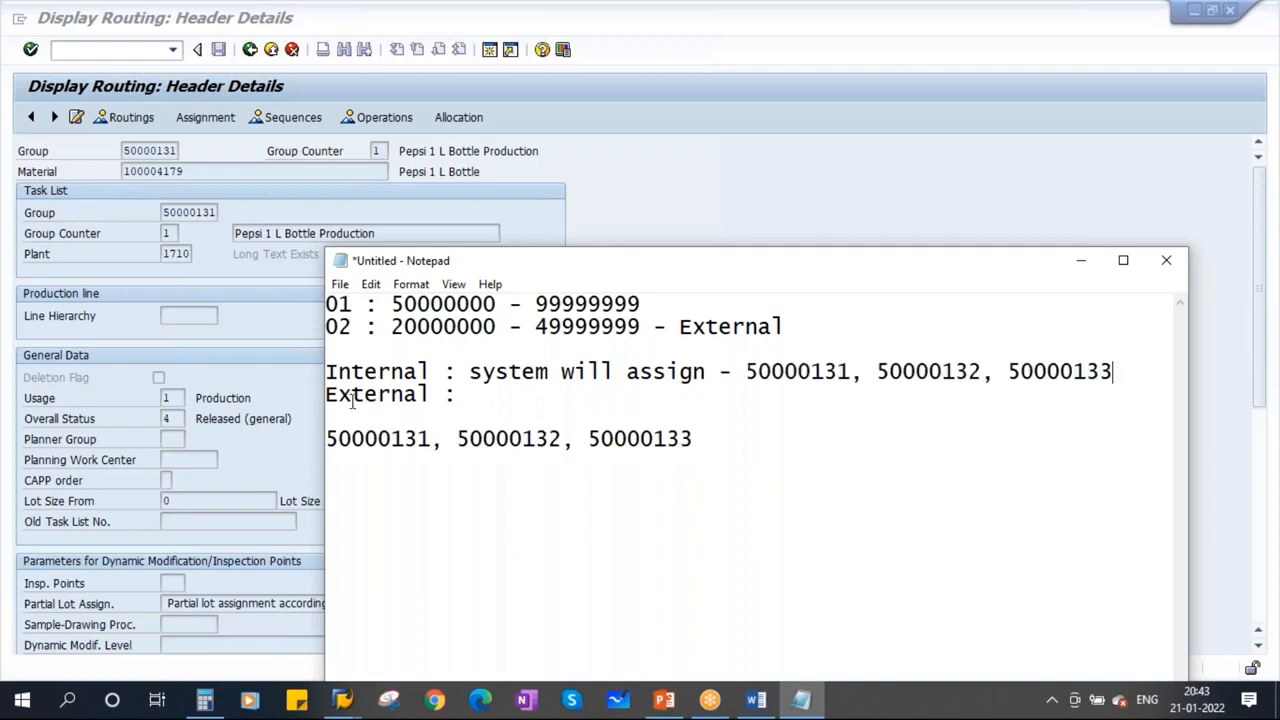
- Widen the Notepad window and complete the External line with "User will assign"
left_click_drag(325, 410, 131, 410)
left_click(272, 396)
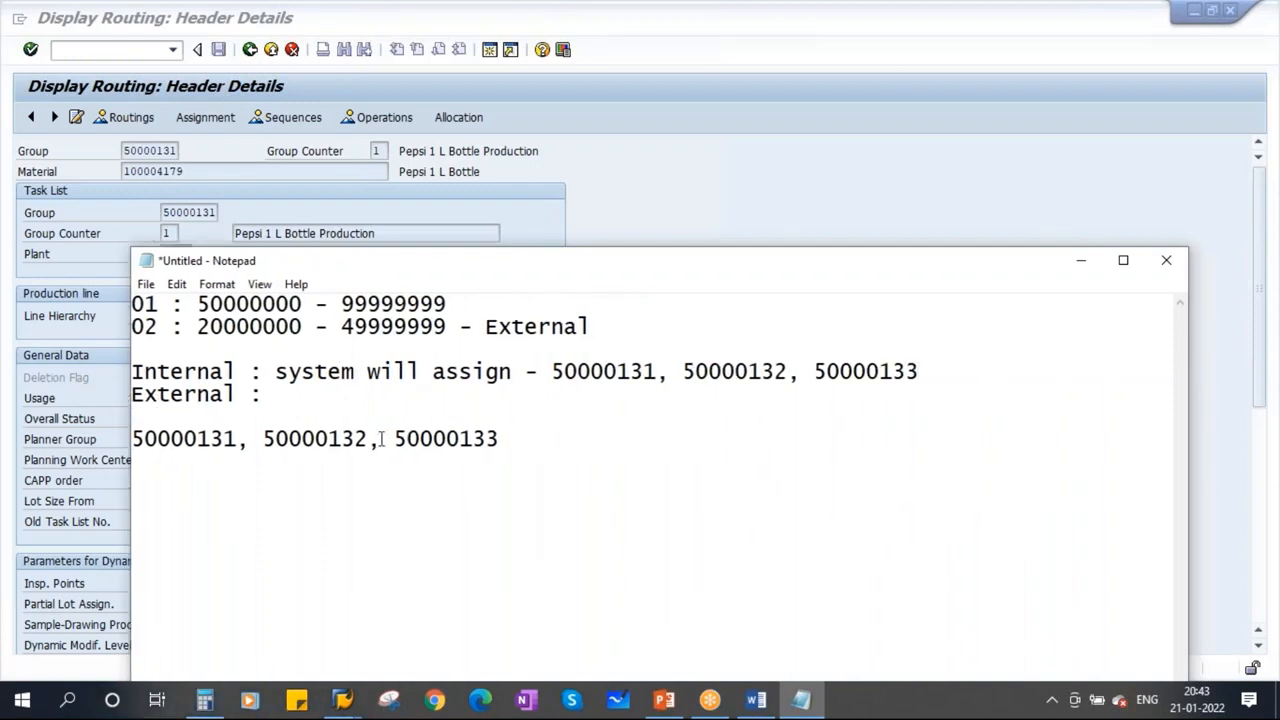
type("User ")
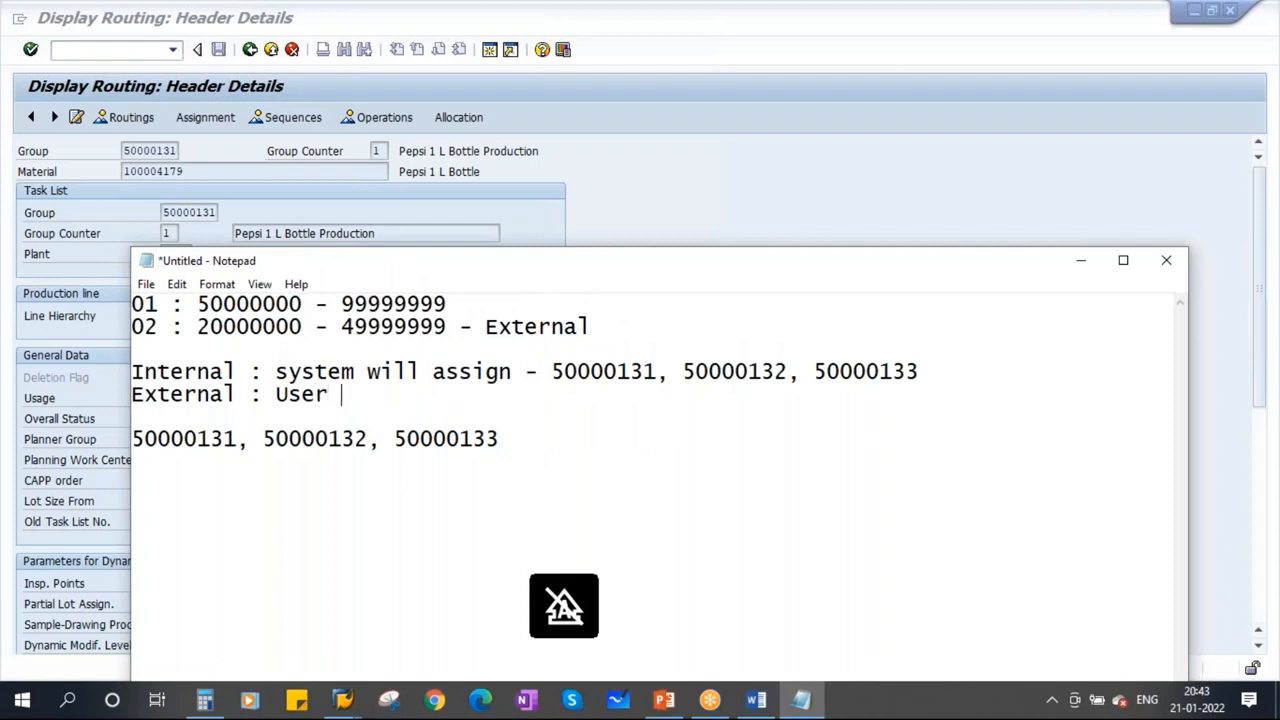
type("will assign")
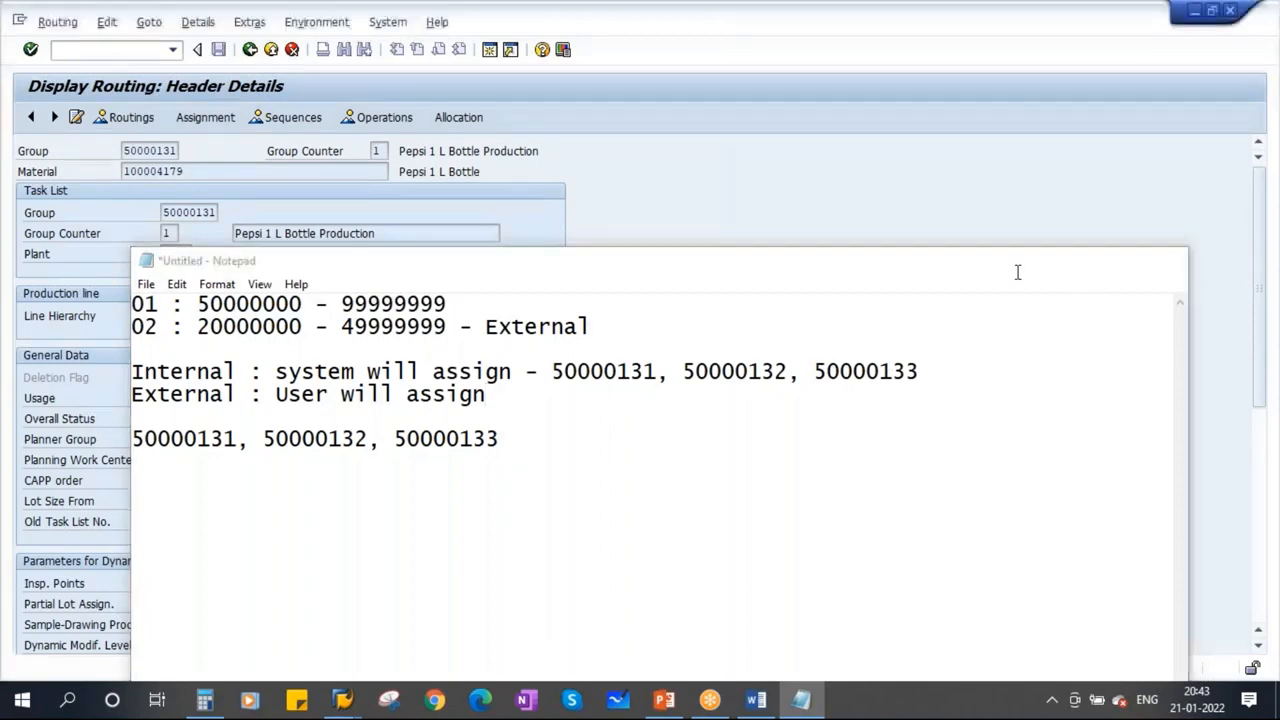
- Leave the displayed routing of group 50000131, clear its selection data and switch to creating a routing
left_click(1080, 260)
left_click(250, 49)
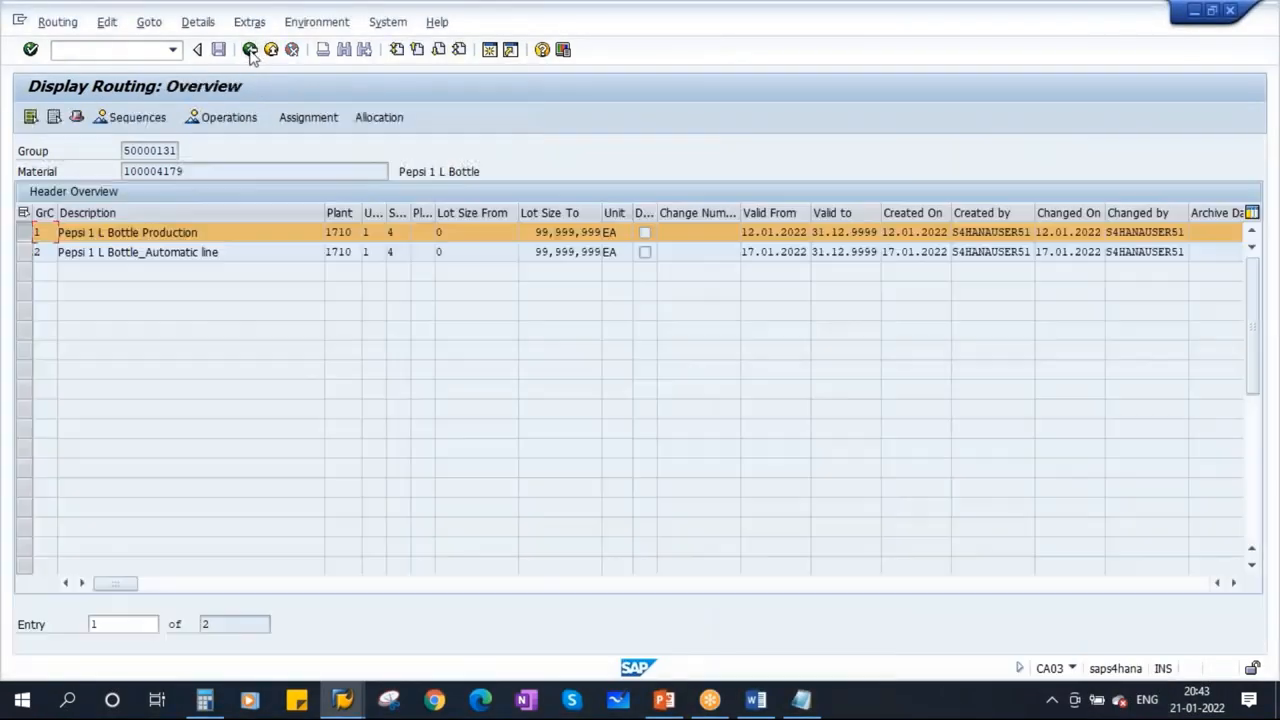
left_click(250, 49)
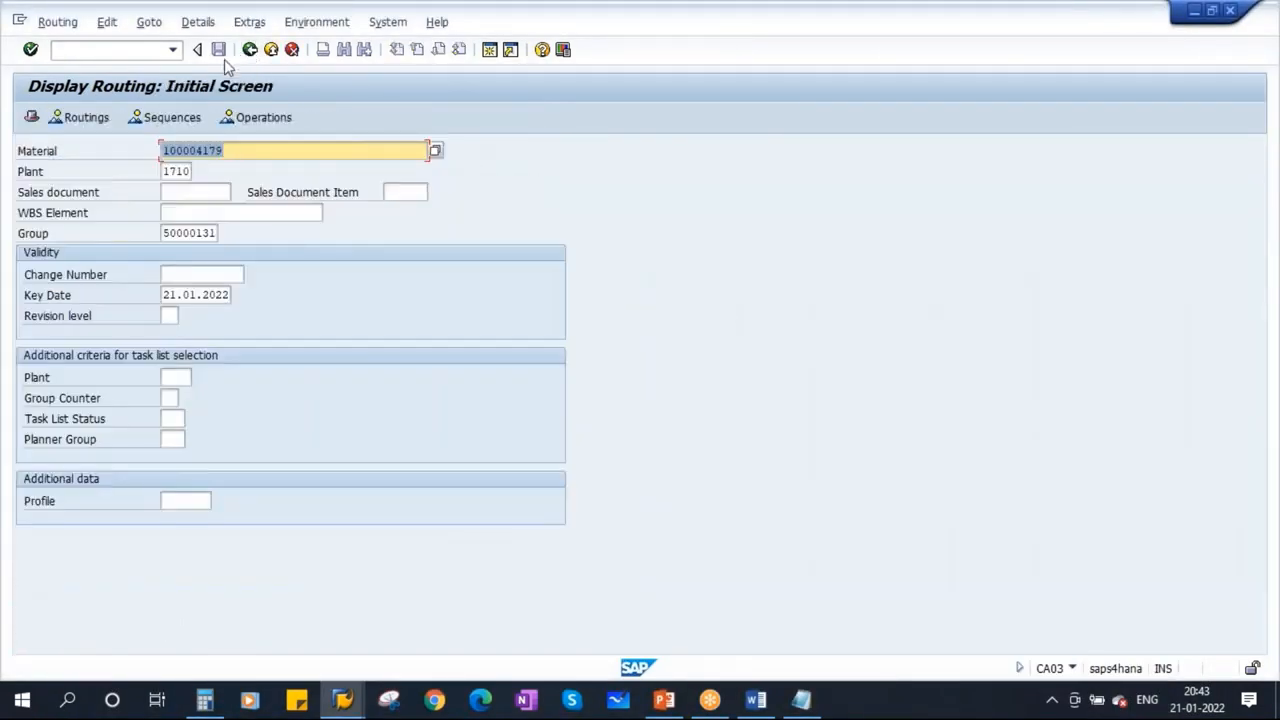
key("Delete")
key("Tab")
key("Delete")
key("Delete")
key("Delete")
key("Delete")
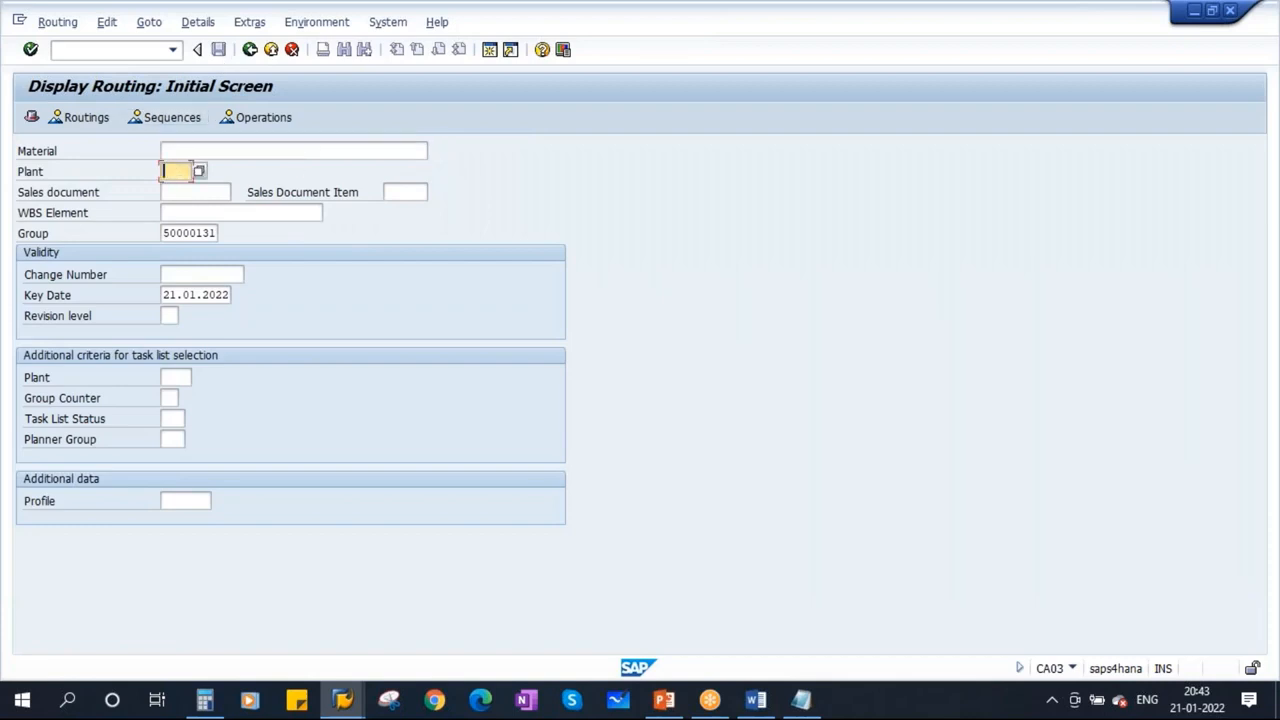
left_click(57, 22)
left_click(76, 72)
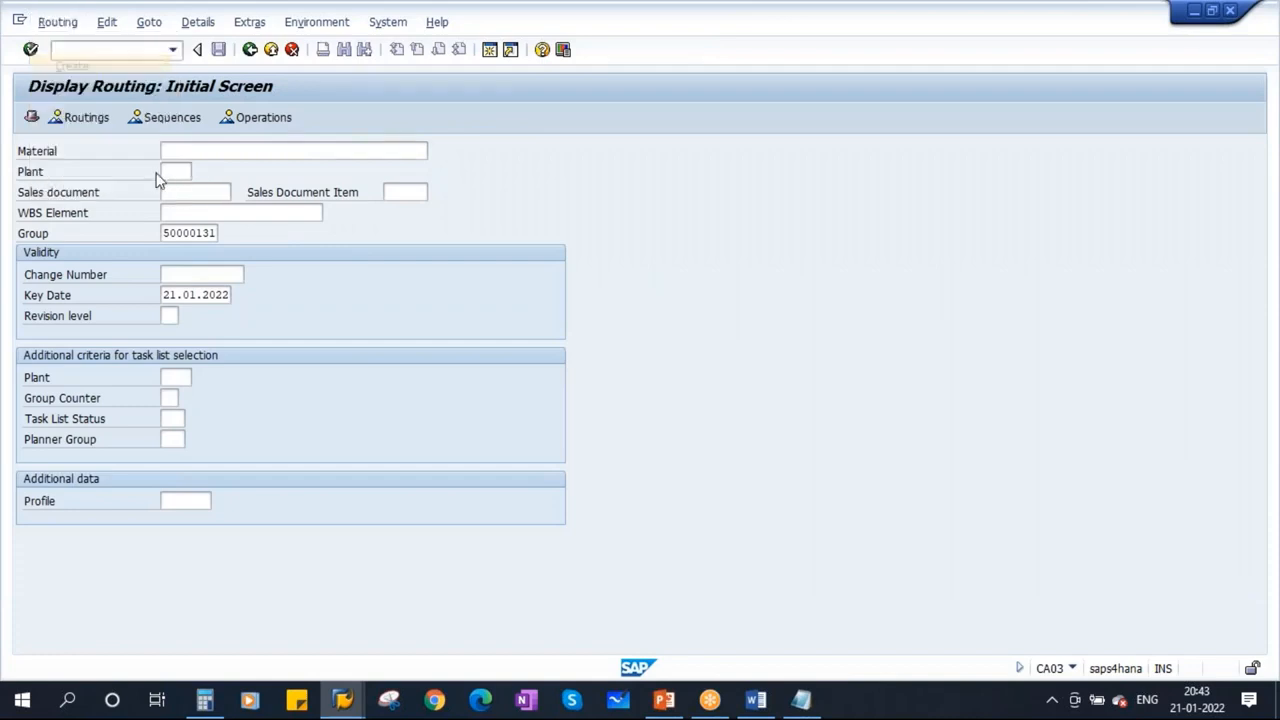
- Clear the material, plant and group on the Create Routing initial screen and try a self-chosen alphanumeric group name
key("Delete")
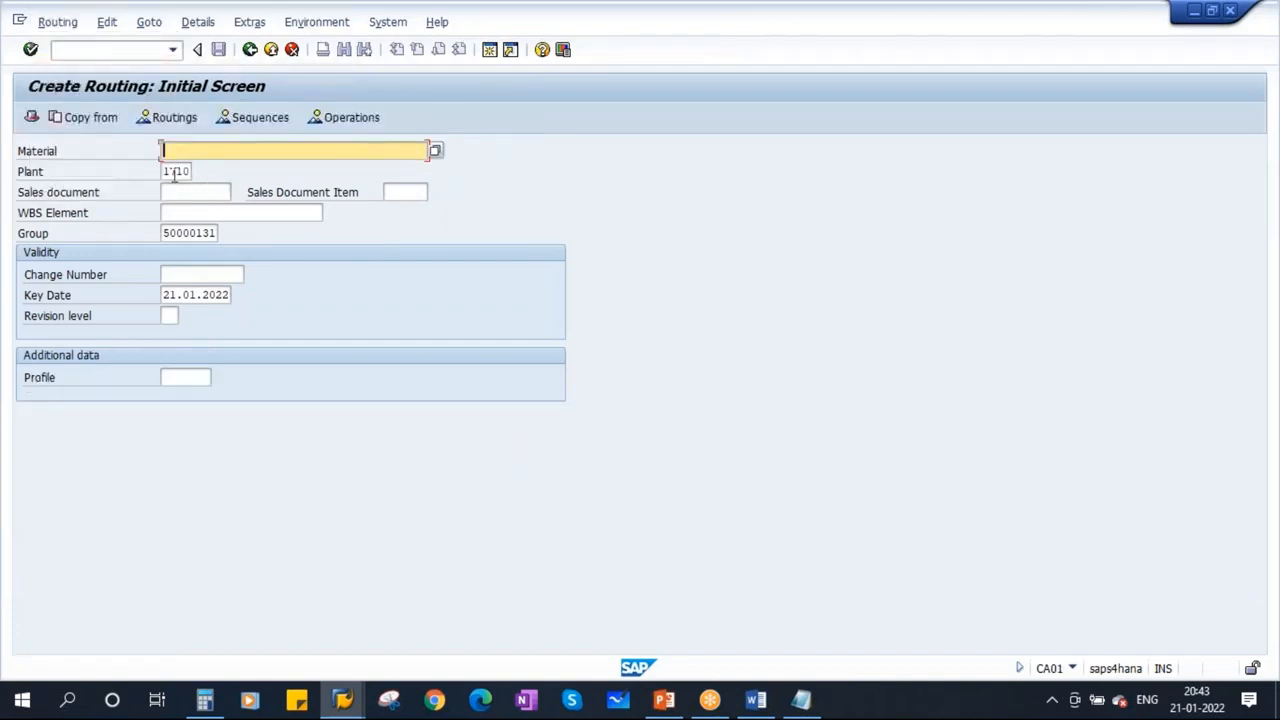
double_click(173, 172)
key("Delete")
double_click(167, 237)
key("Delete")
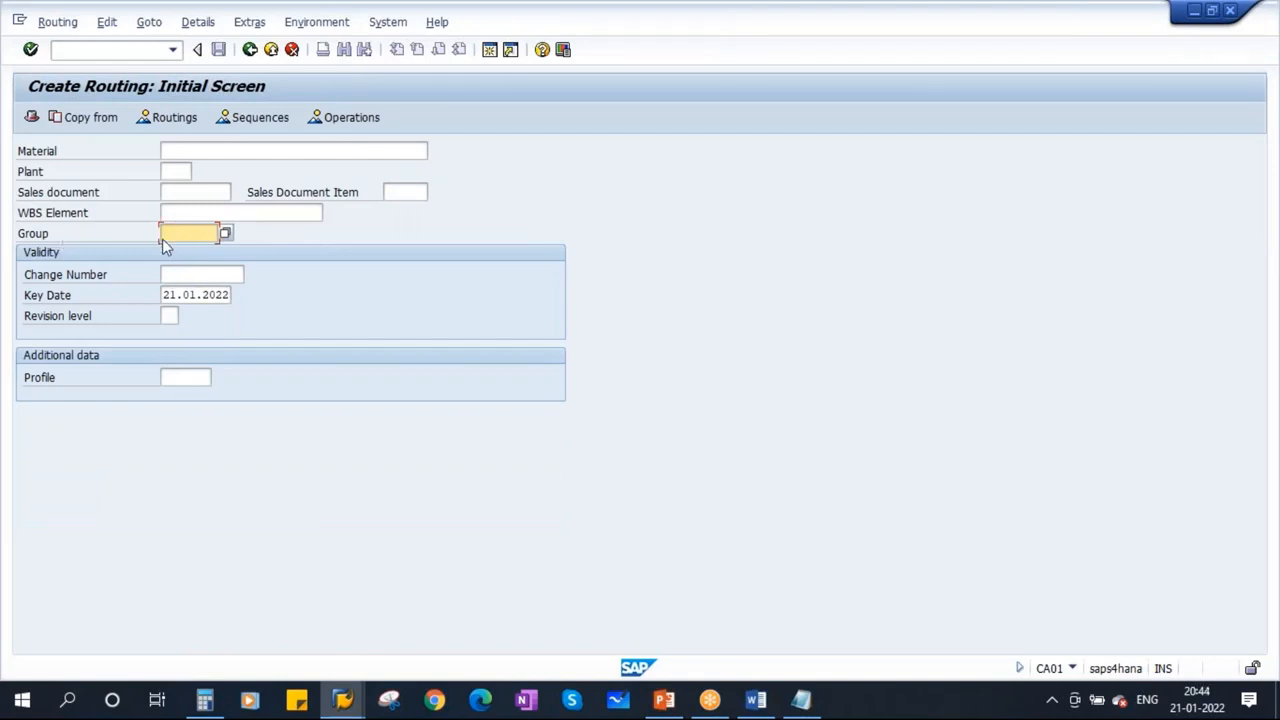
type("sawan123")
key("Return")
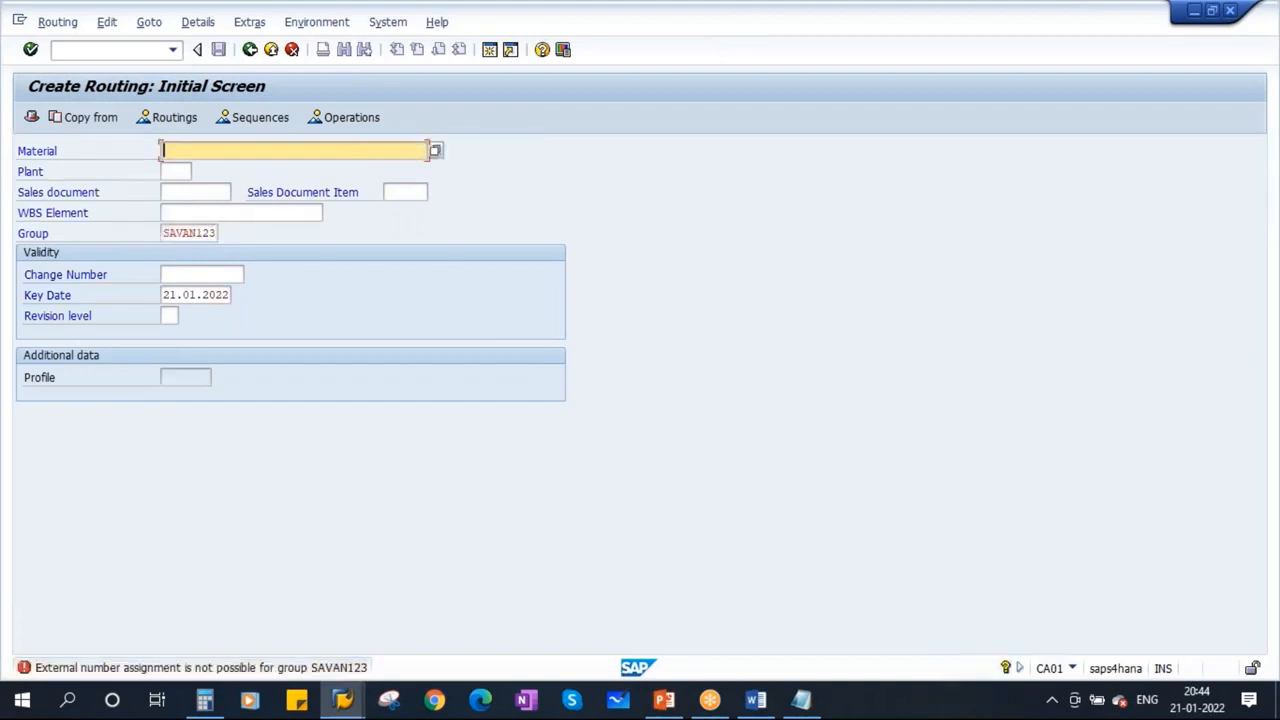
- Replace the group with 20000000, copied from the start of external interval 02, and continue to the routing's header details
left_click_drag(165, 232, 230, 236)
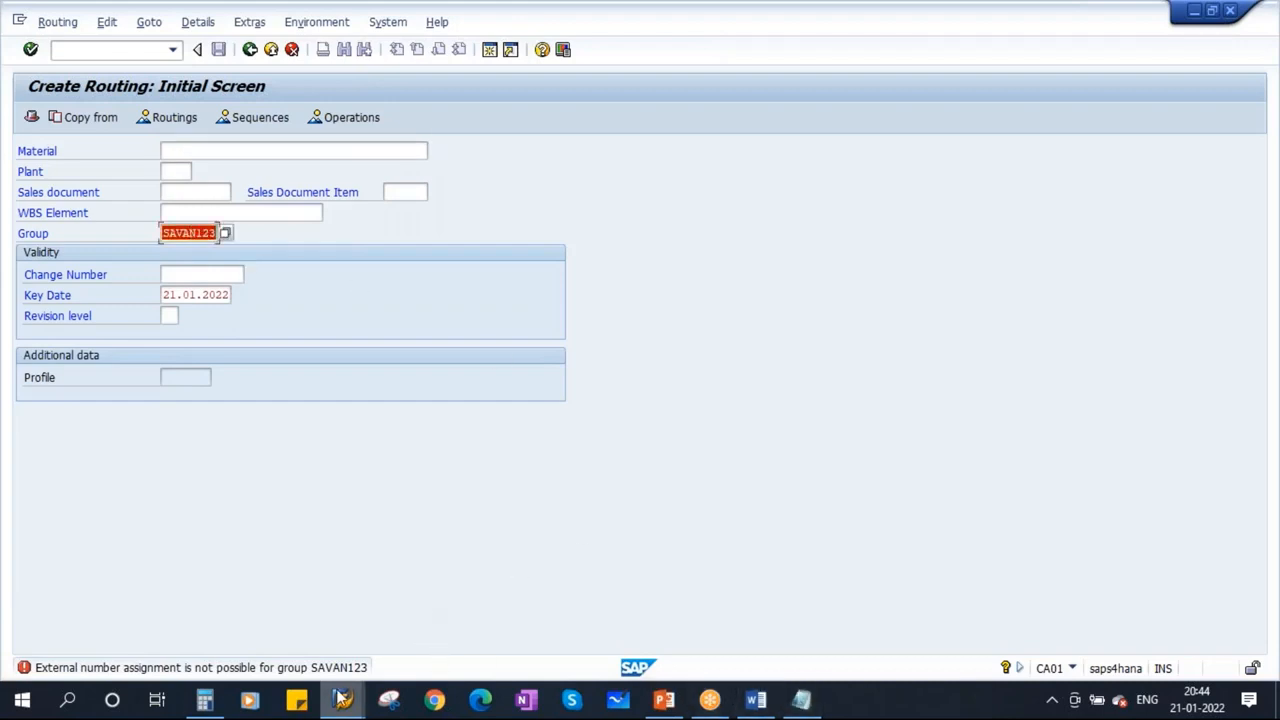
mouse_move(343, 697)
left_click(192, 590)
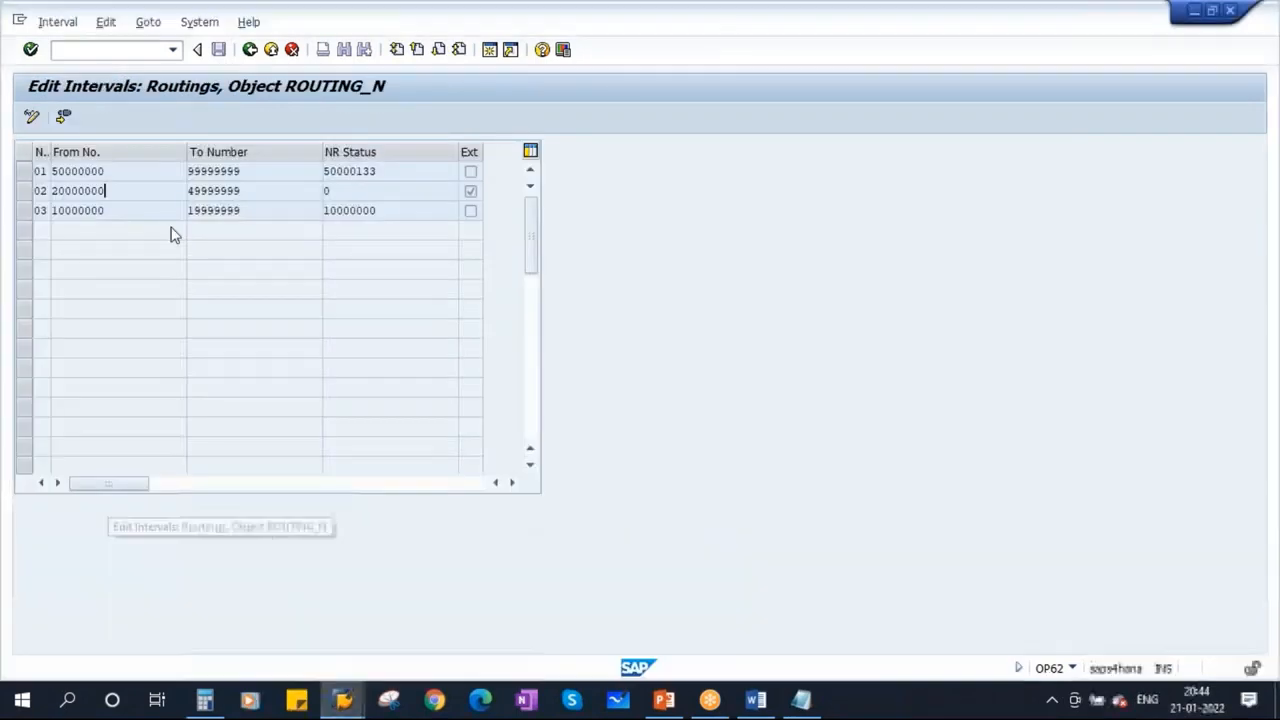
left_click_drag(112, 193, 40, 193)
left_click_drag(255, 196, 116, 196)
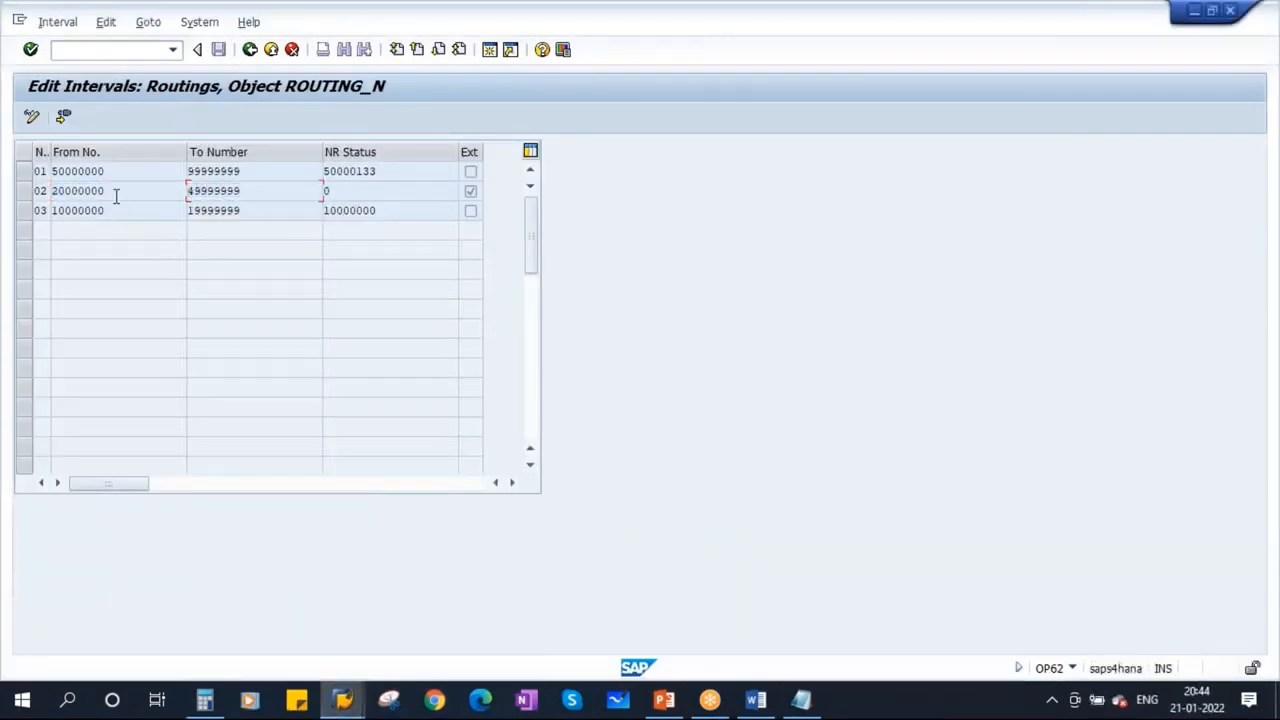
double_click(116, 196)
key("ctrl+c")
left_click(72, 278)
key("alt+Tab")
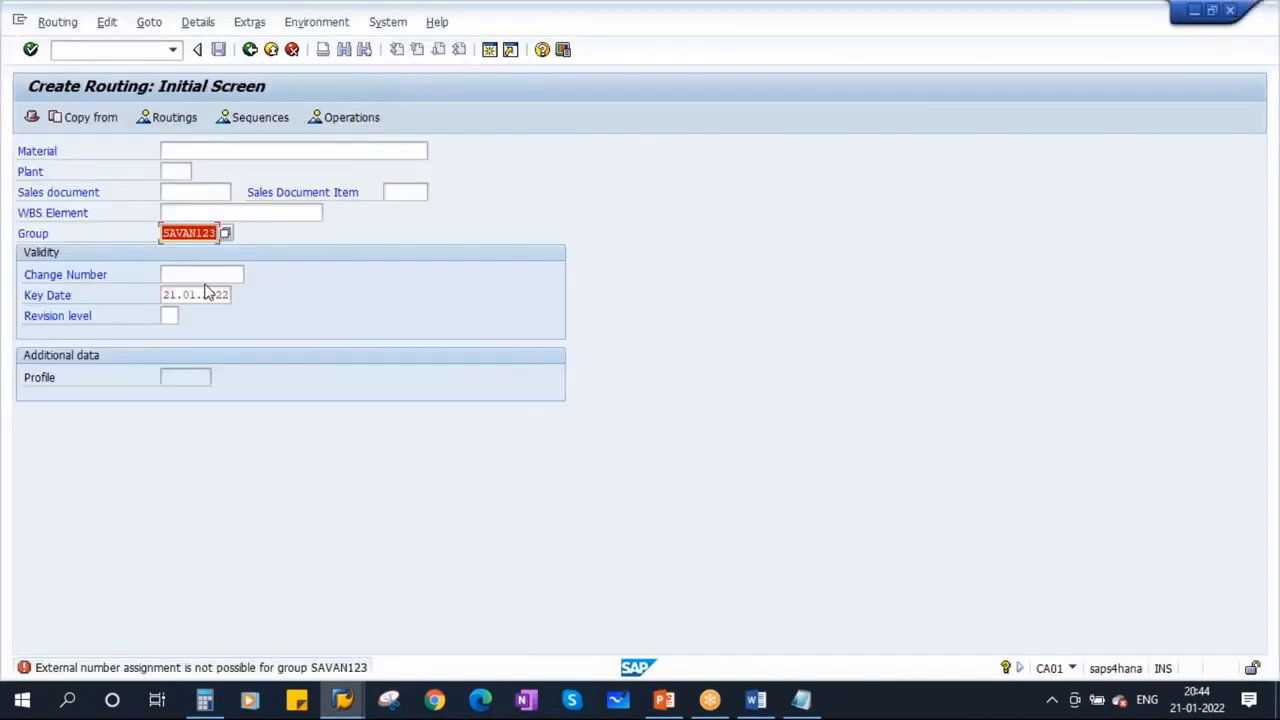
key("ctrl+v")
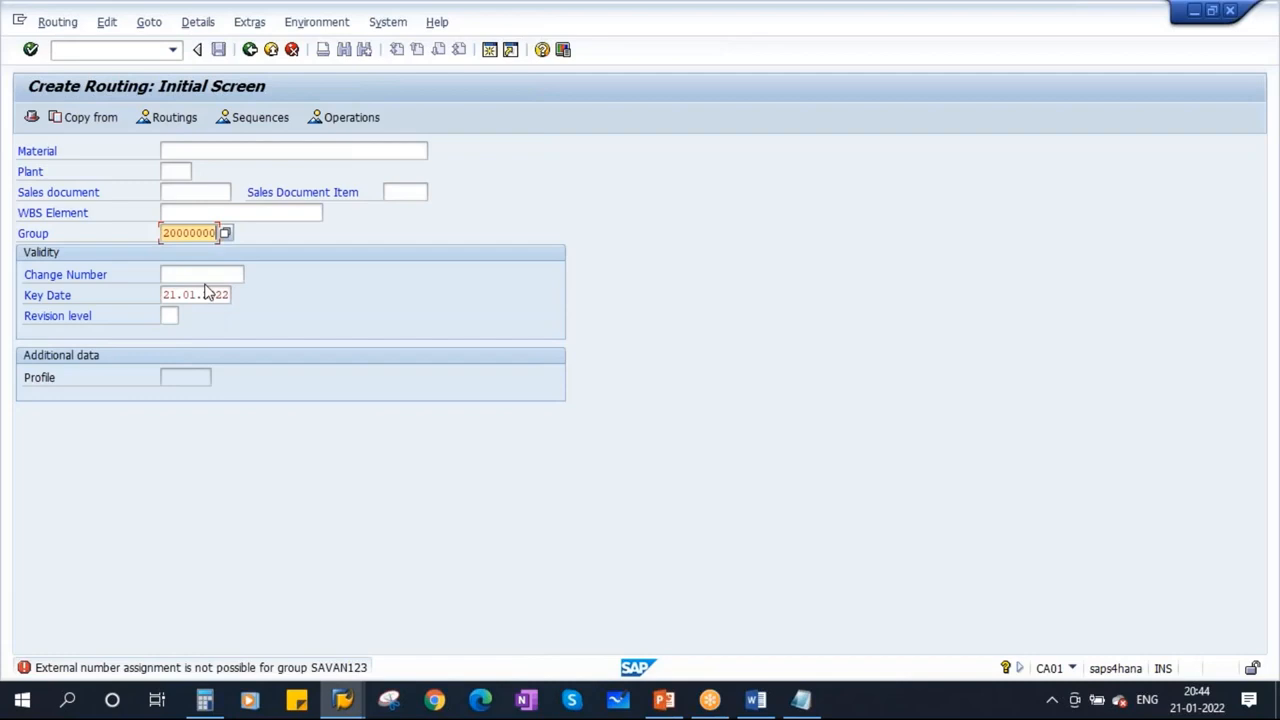
key("Return")
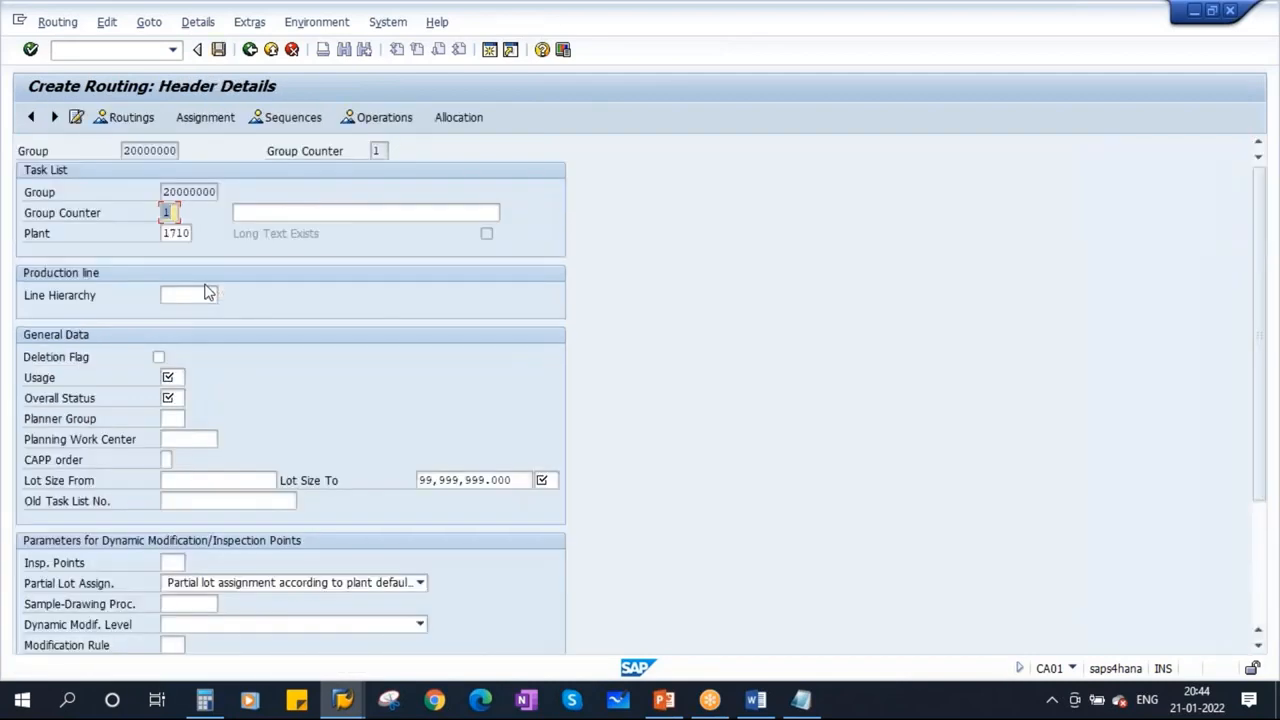
key("shift+Tab")
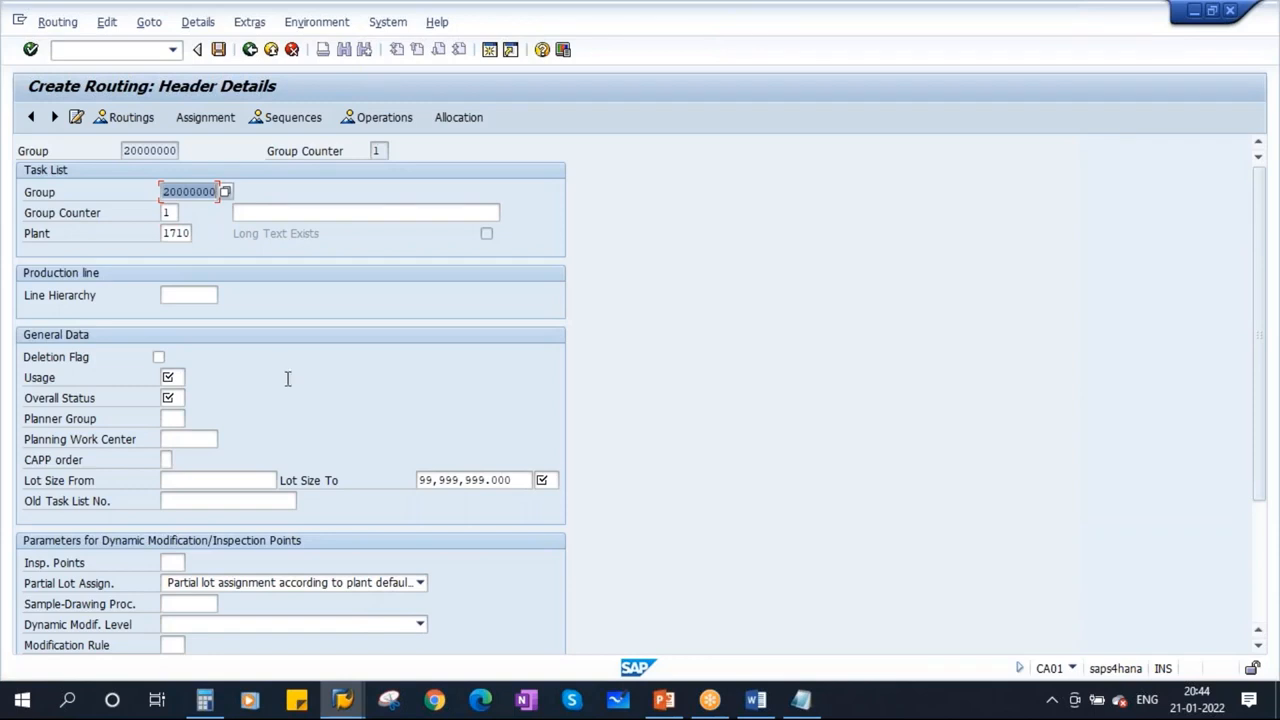
- Point out the first system-assigned group number and the 01 number range in the Notepad notes
left_click(801, 699)
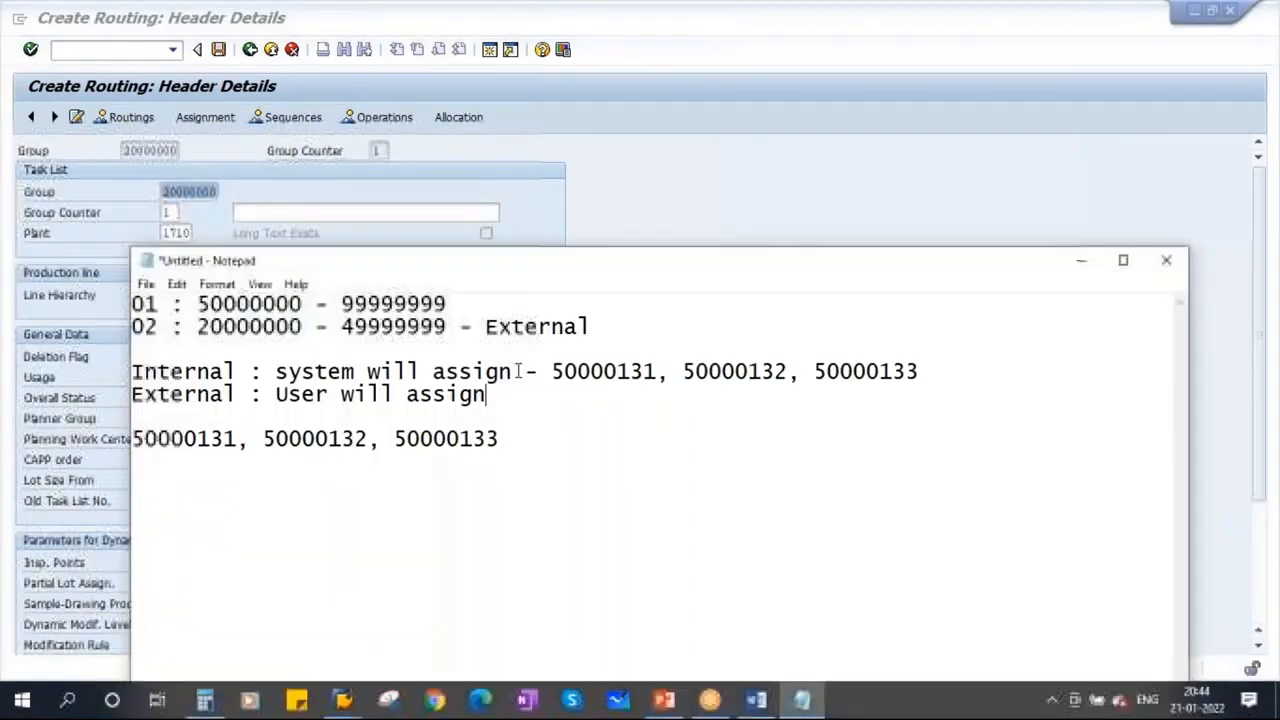
left_click_drag(565, 372, 653, 373)
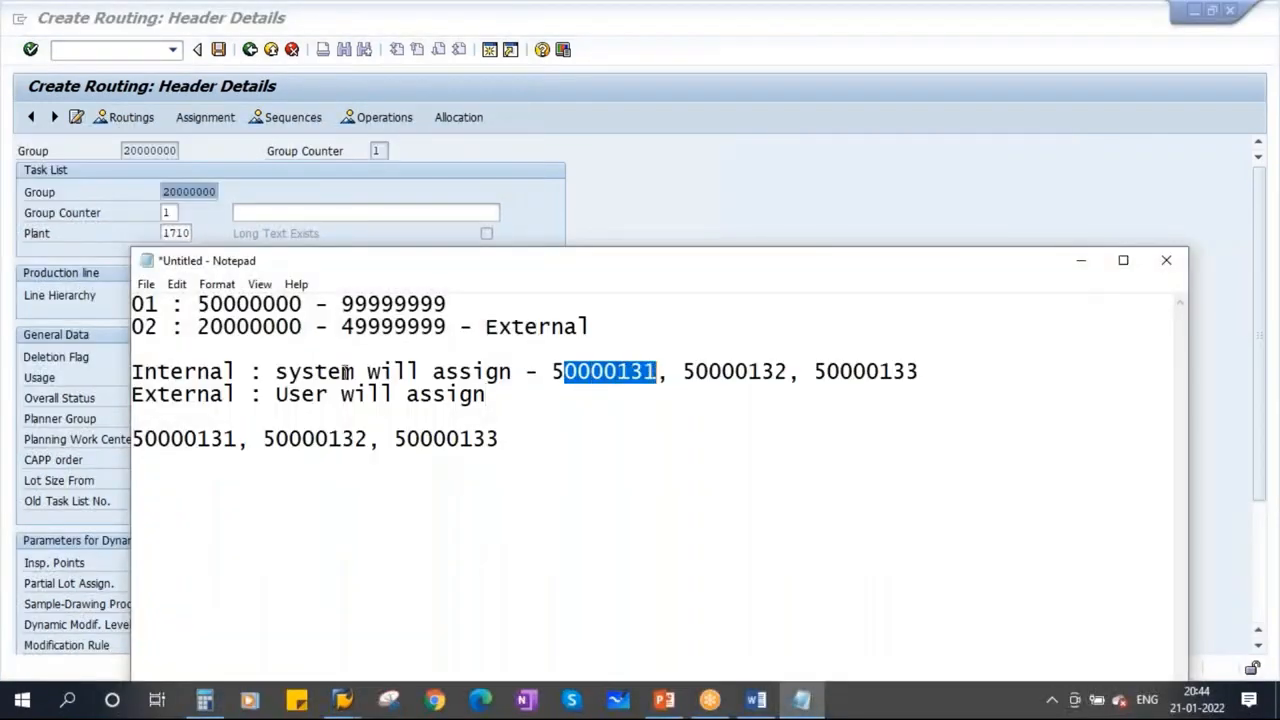
left_click_drag(197, 304, 432, 304)
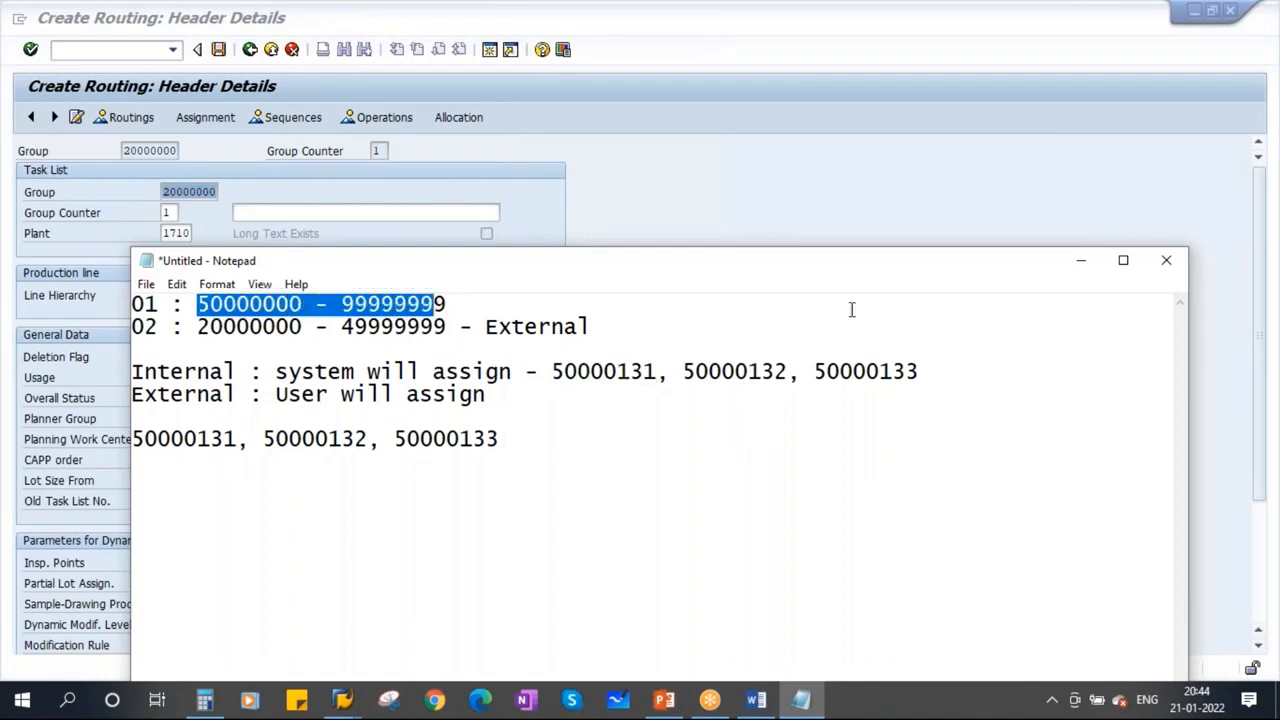
left_click(1080, 261)
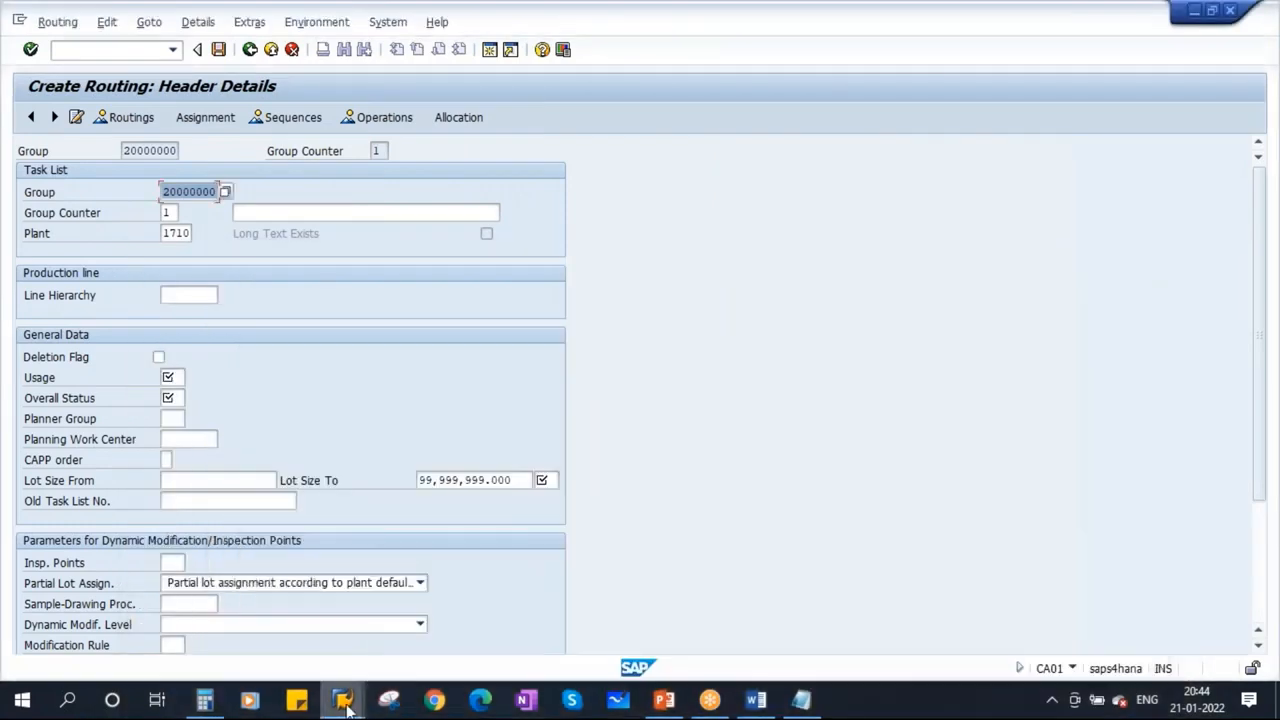
- Switch to the Edit Intervals session and return from it to the routing control data activities in the IMG
mouse_move(343, 700)
left_click(200, 614)
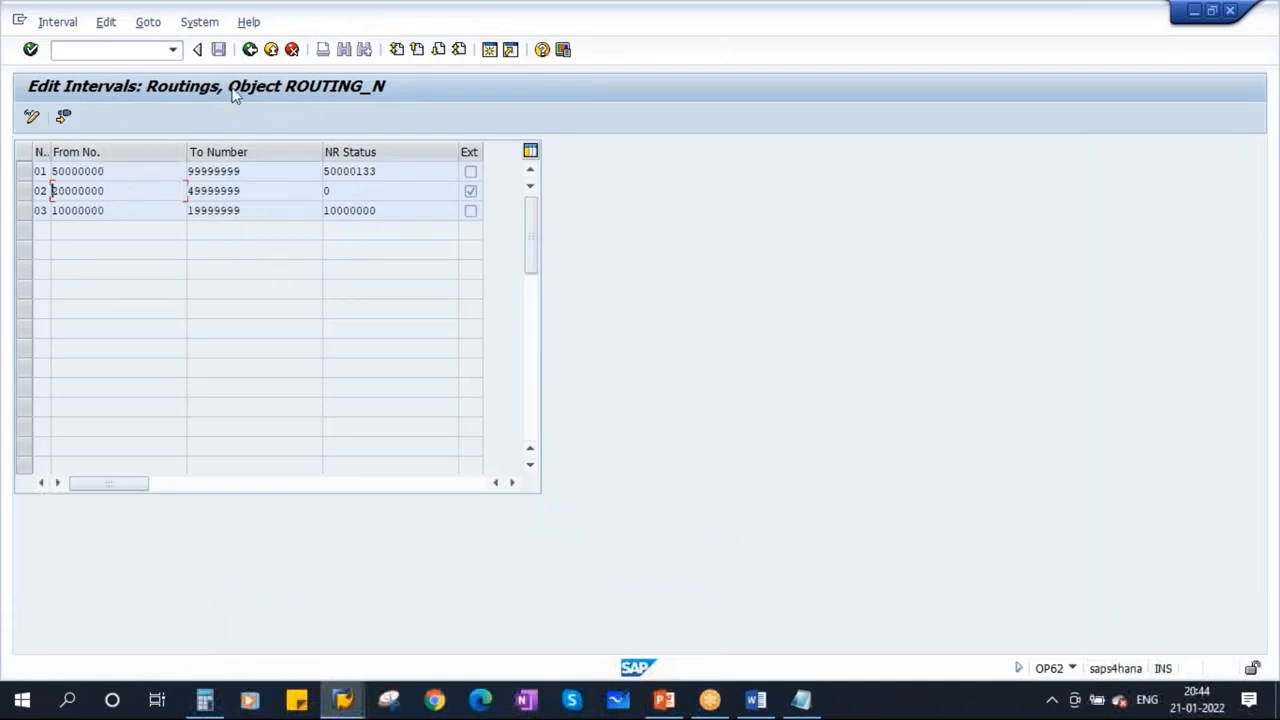
left_click(250, 50)
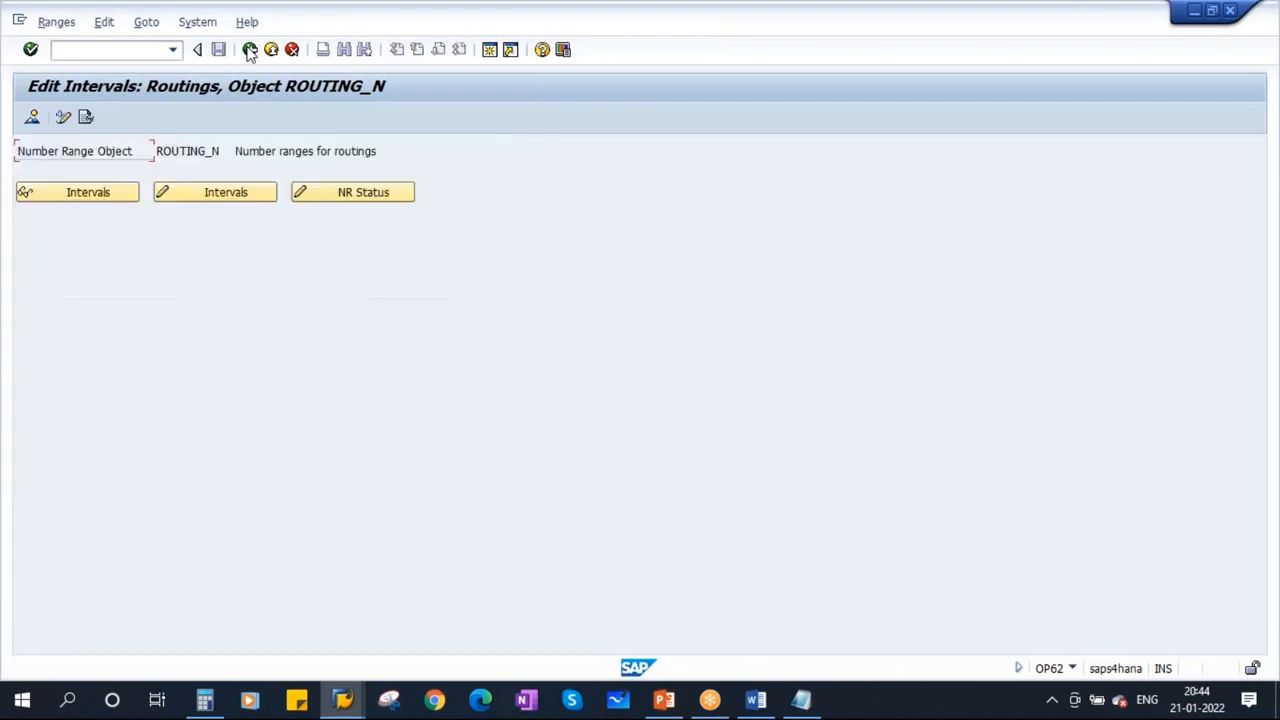
left_click(250, 50)
scroll(480, 470, "down", 1)
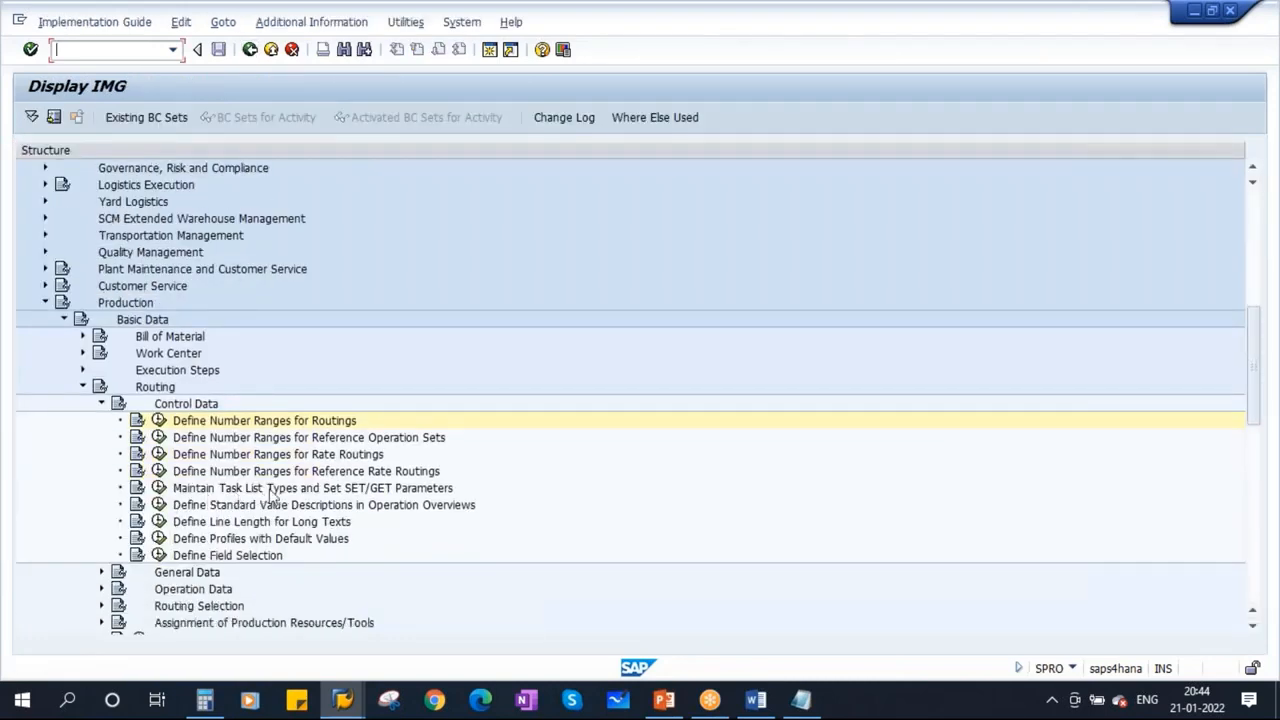
- Add "- Internal" to the end of the 01 range line in the Notepad notes
left_click(801, 699)
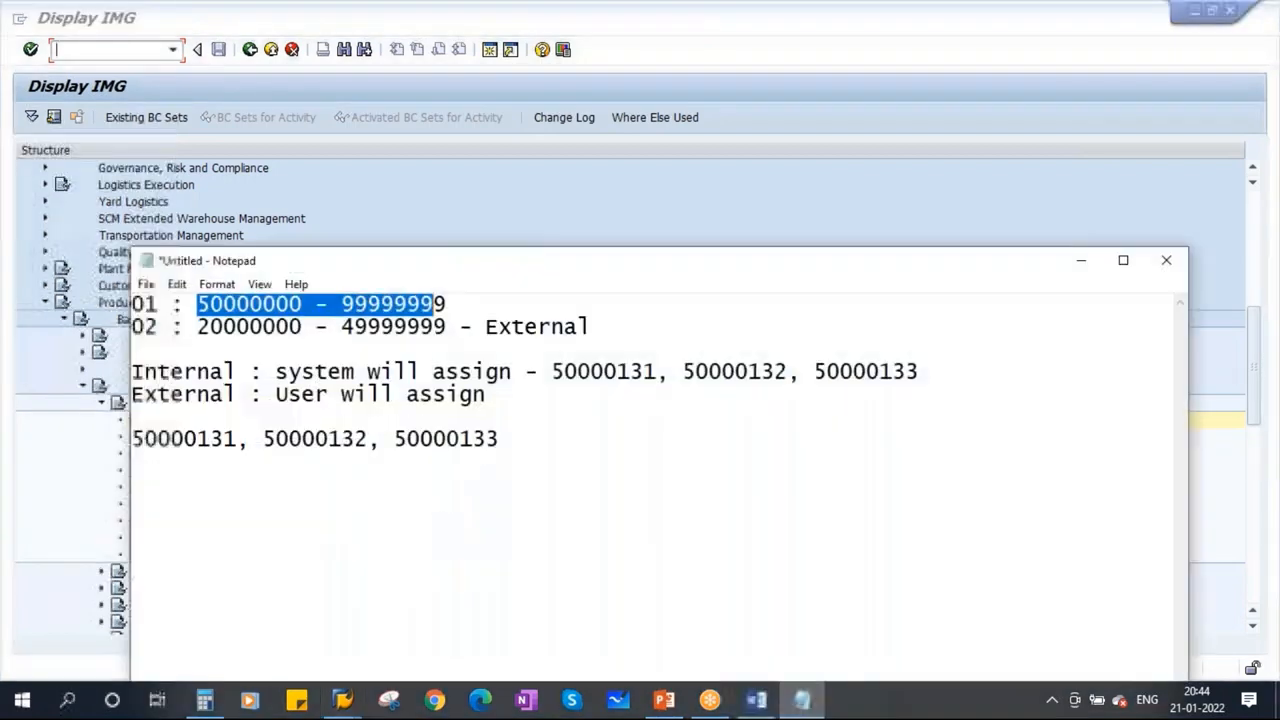
left_click(168, 327)
left_click(467, 304)
type("- ")
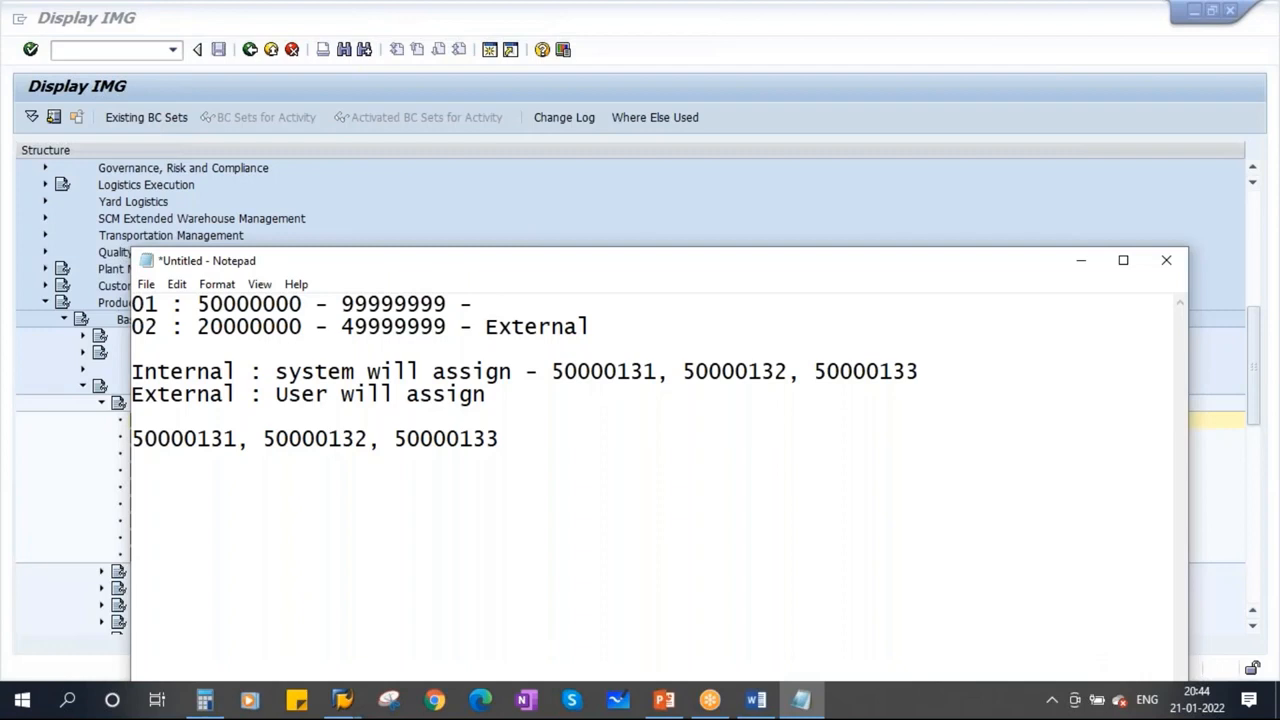
type("Internal")
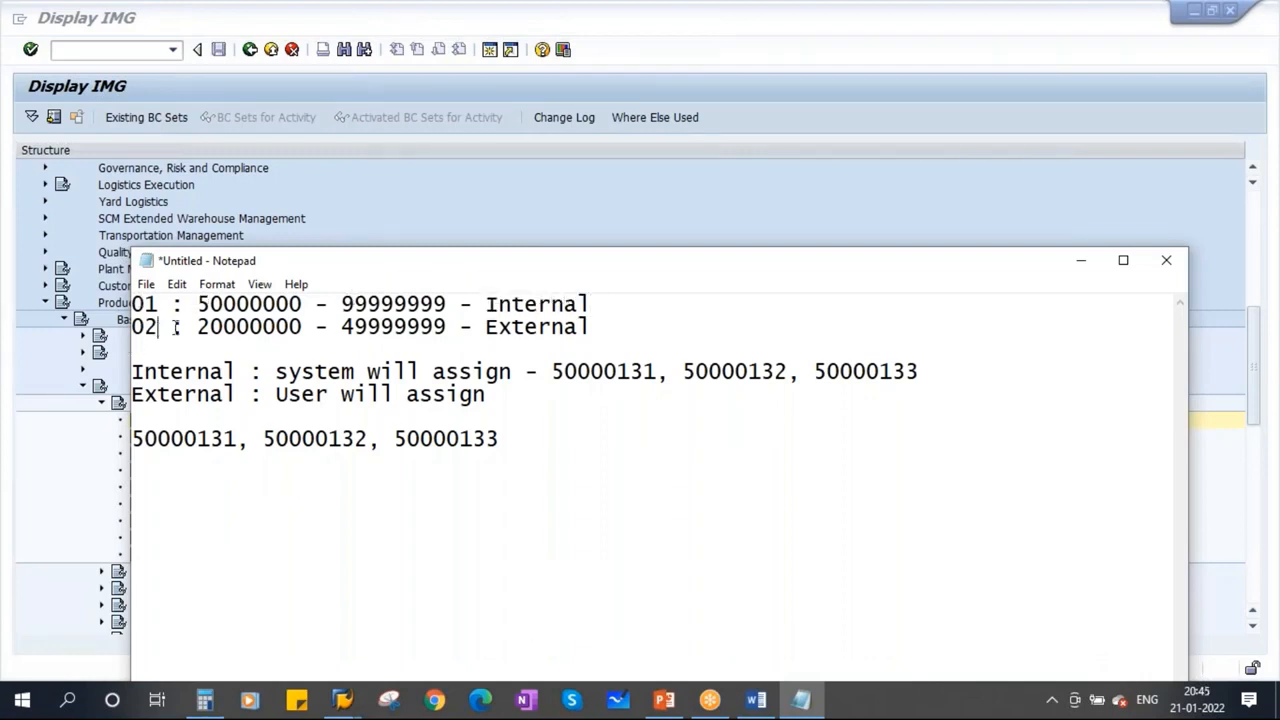
- Point out the 02 range and its External label in the notes and return to the IMG activities
left_click_drag(197, 327, 339, 331)
left_click(339, 331)
left_click_drag(496, 327, 580, 328)
left_click(1081, 262)
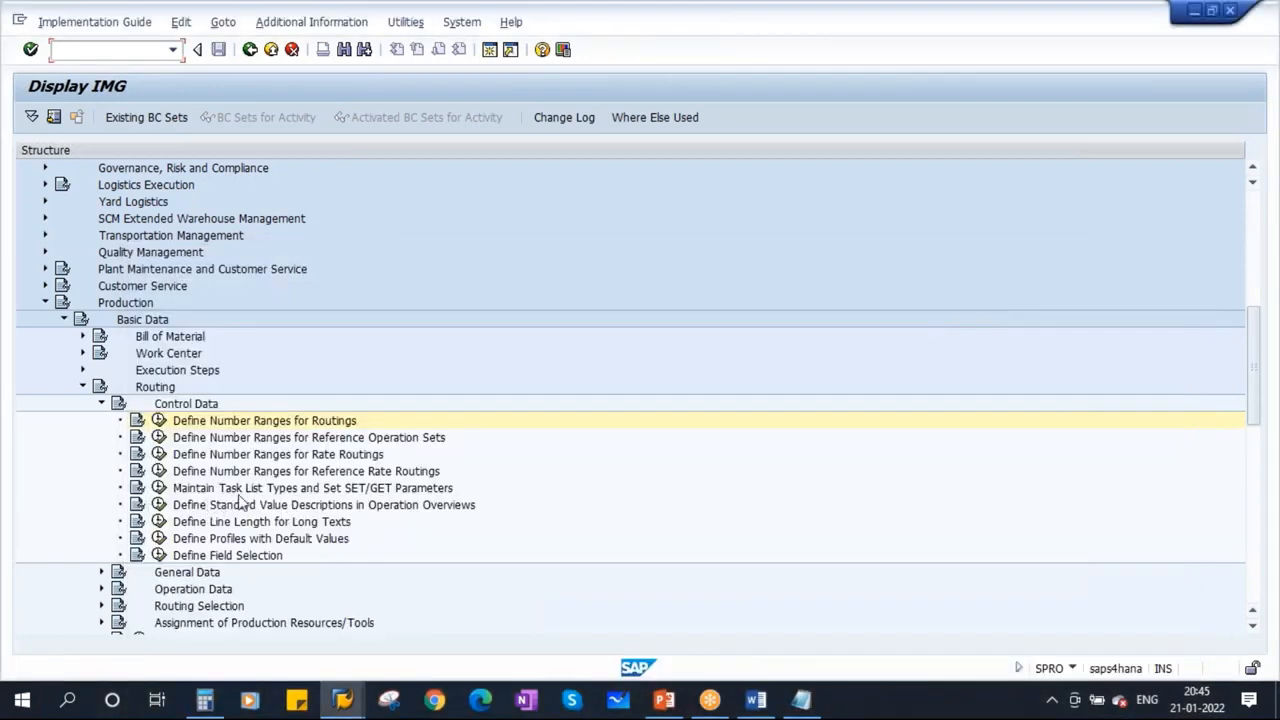